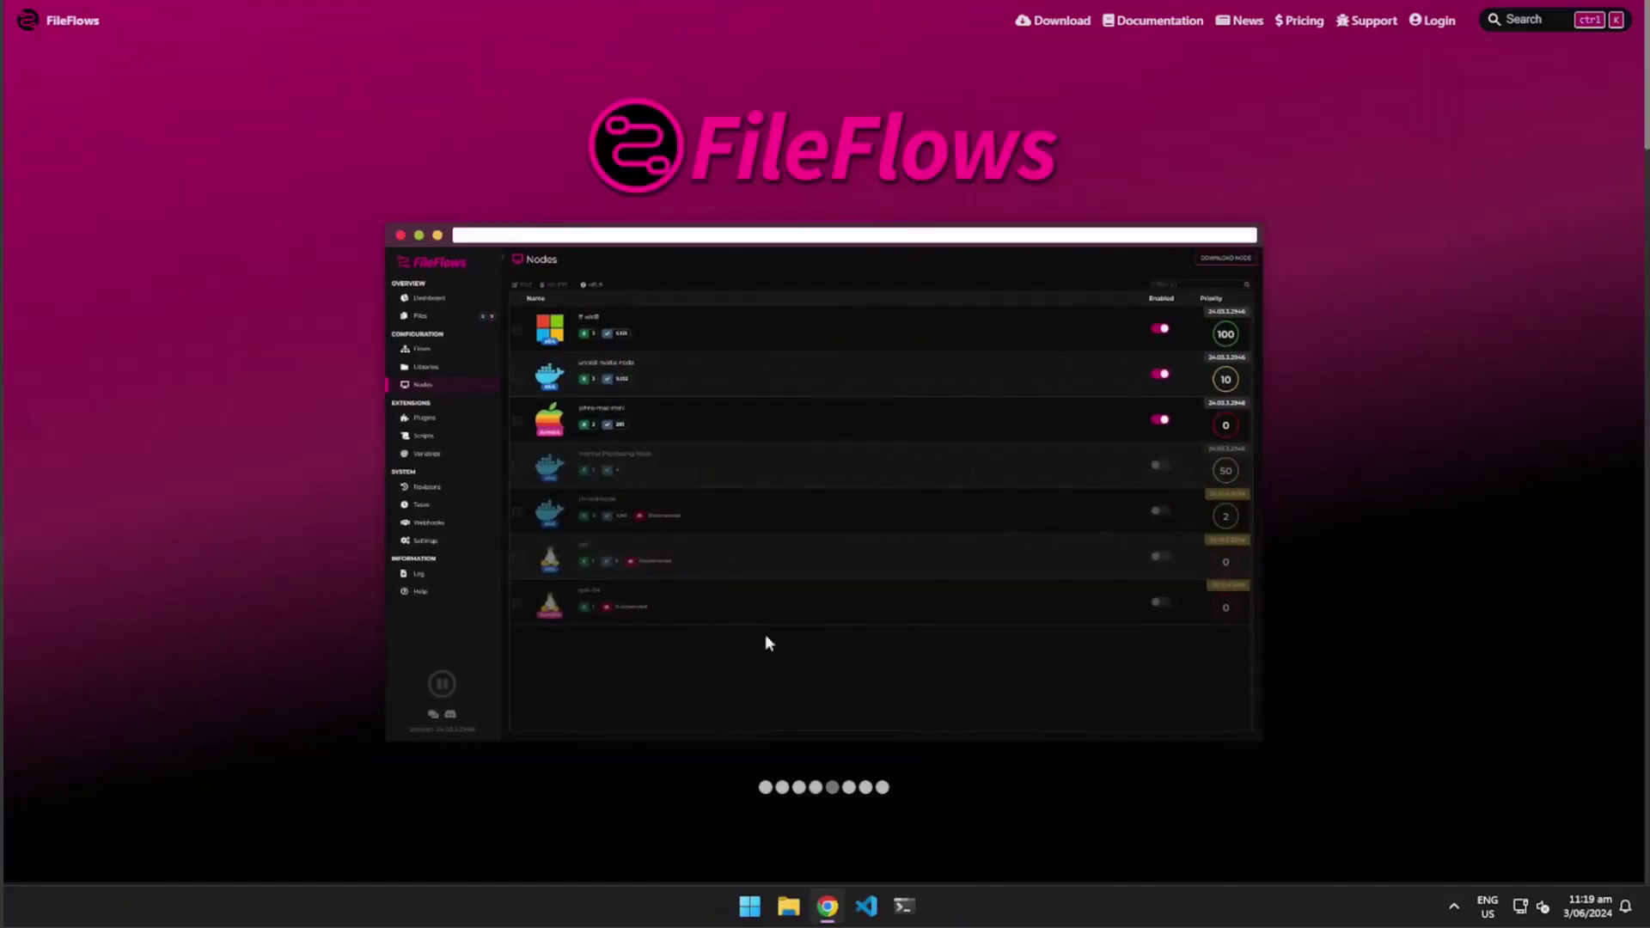
Go to the Download page and open the Windows installation guide
{"action": "left_click", "coordinate": [1050, 21]}
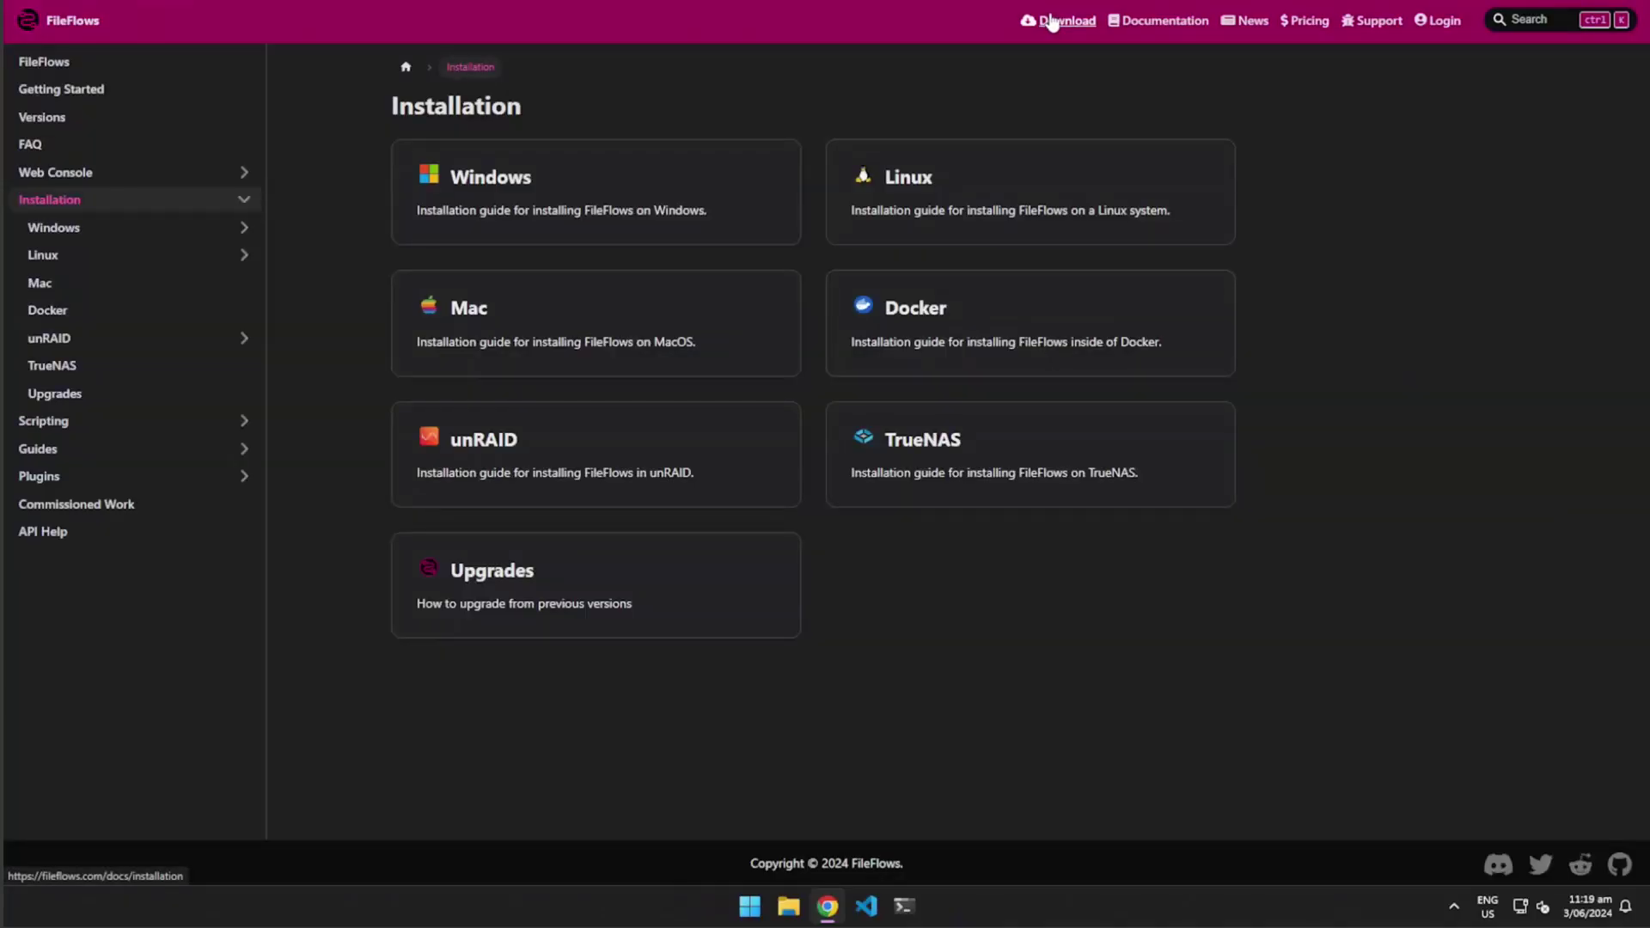
{"action": "left_click", "coordinate": [711, 177]}
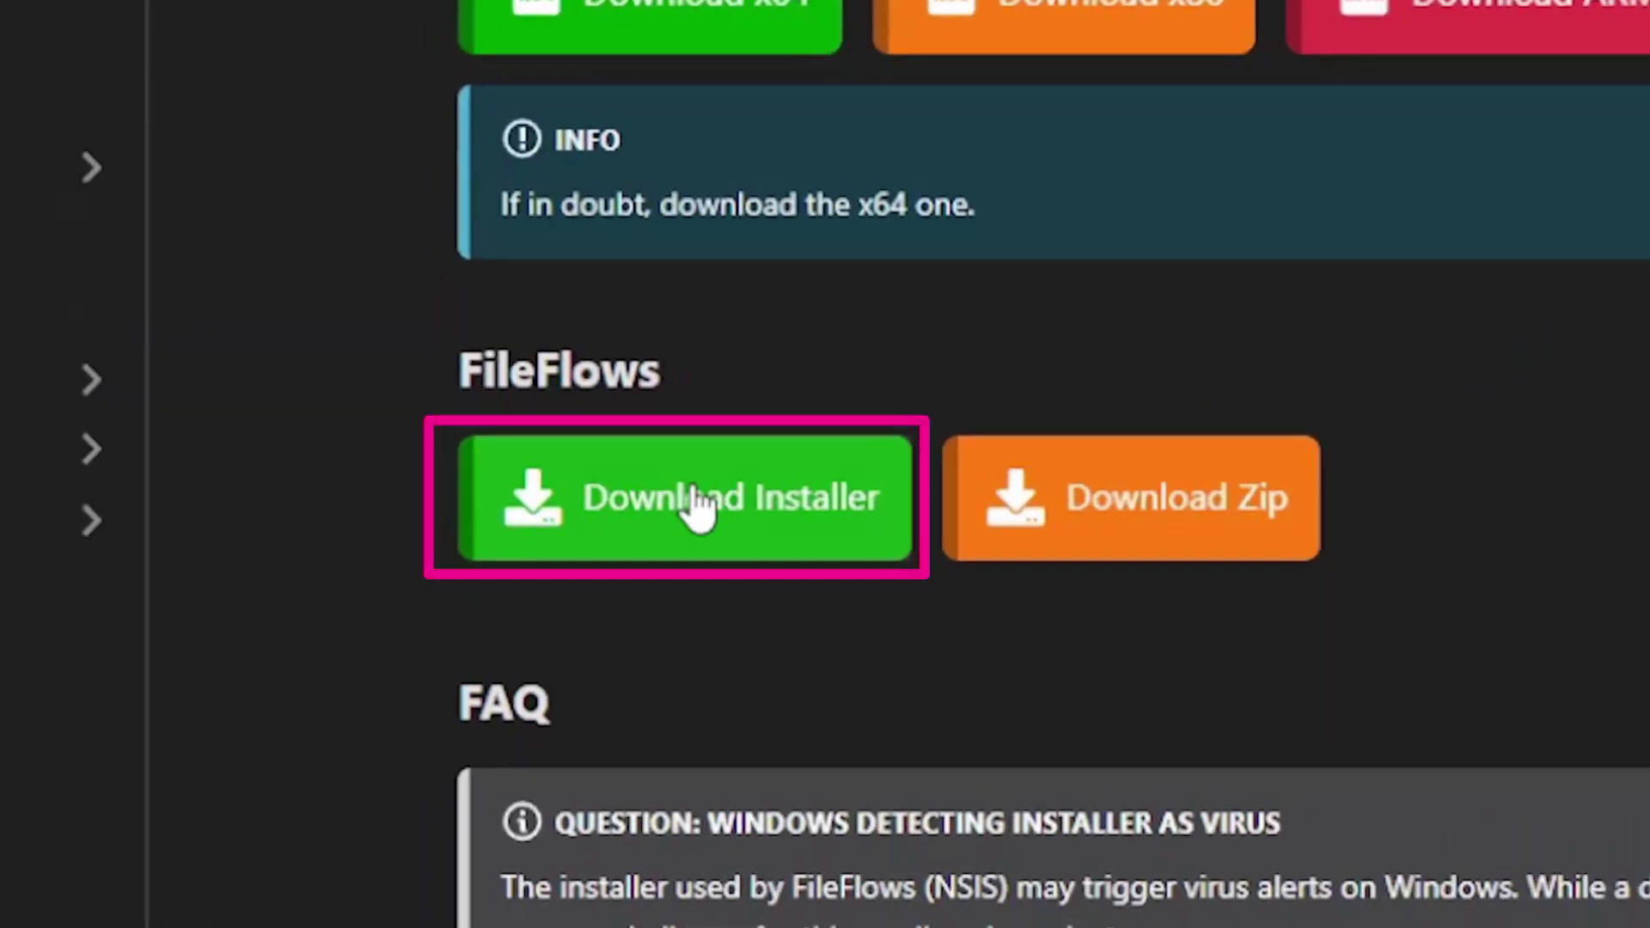
Download the FileFlows installer, run it past the security warning, and install it as a Node
{"action": "left_click", "coordinate": [694, 496]}
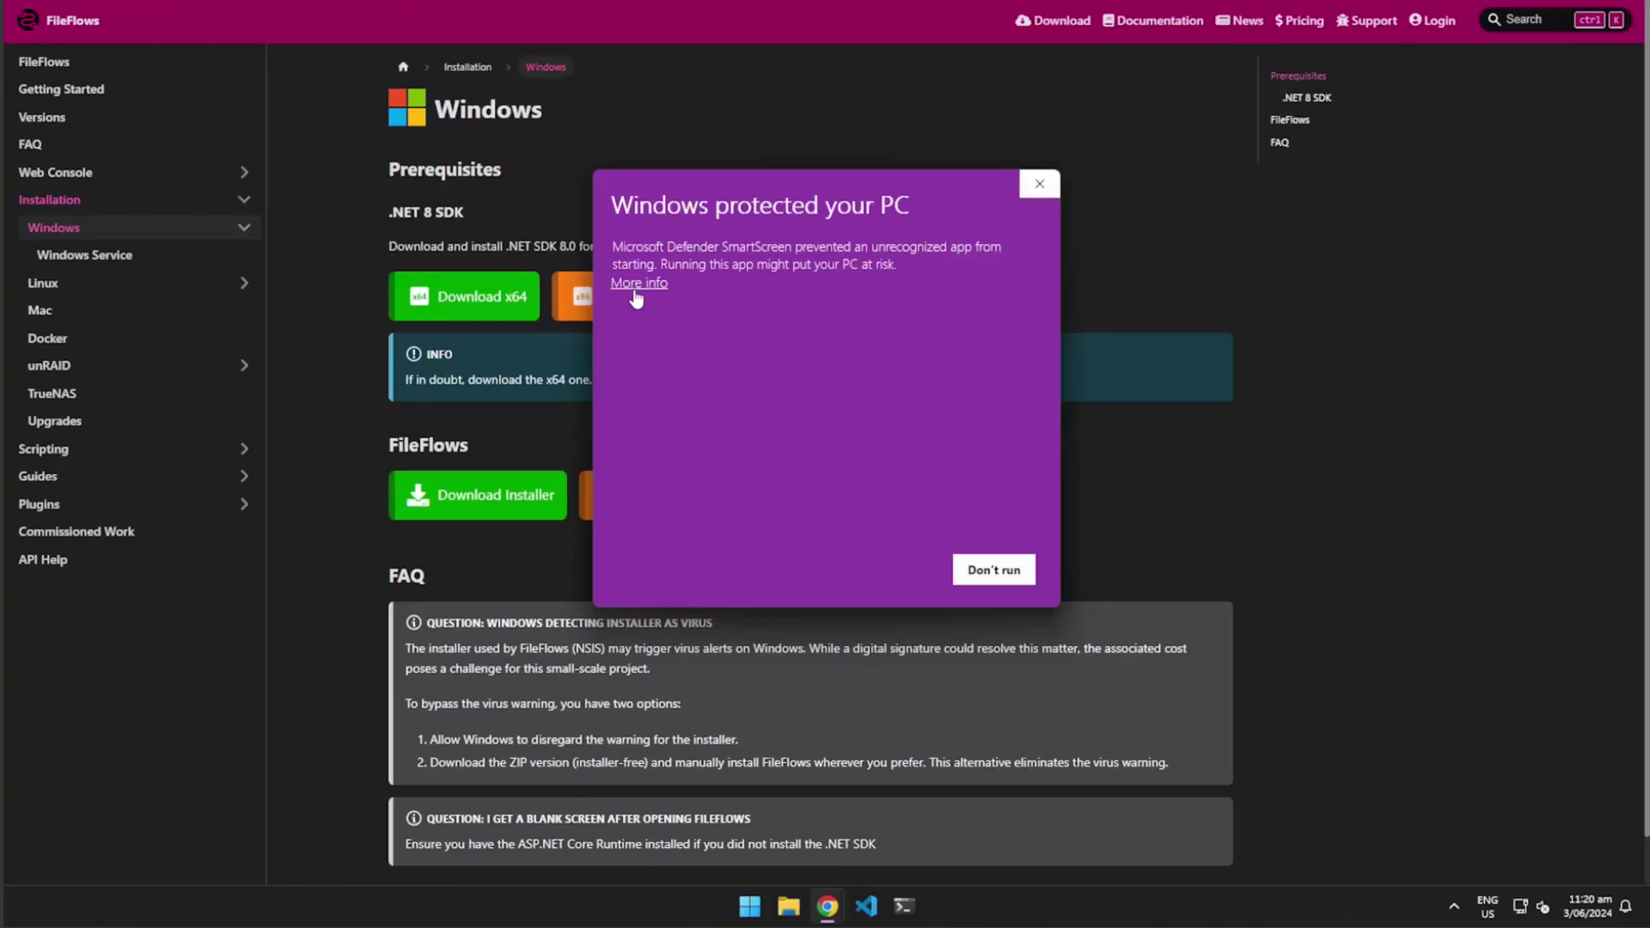
{"action": "left_click", "coordinate": [636, 294]}
{"action": "left_click", "coordinate": [870, 575]}
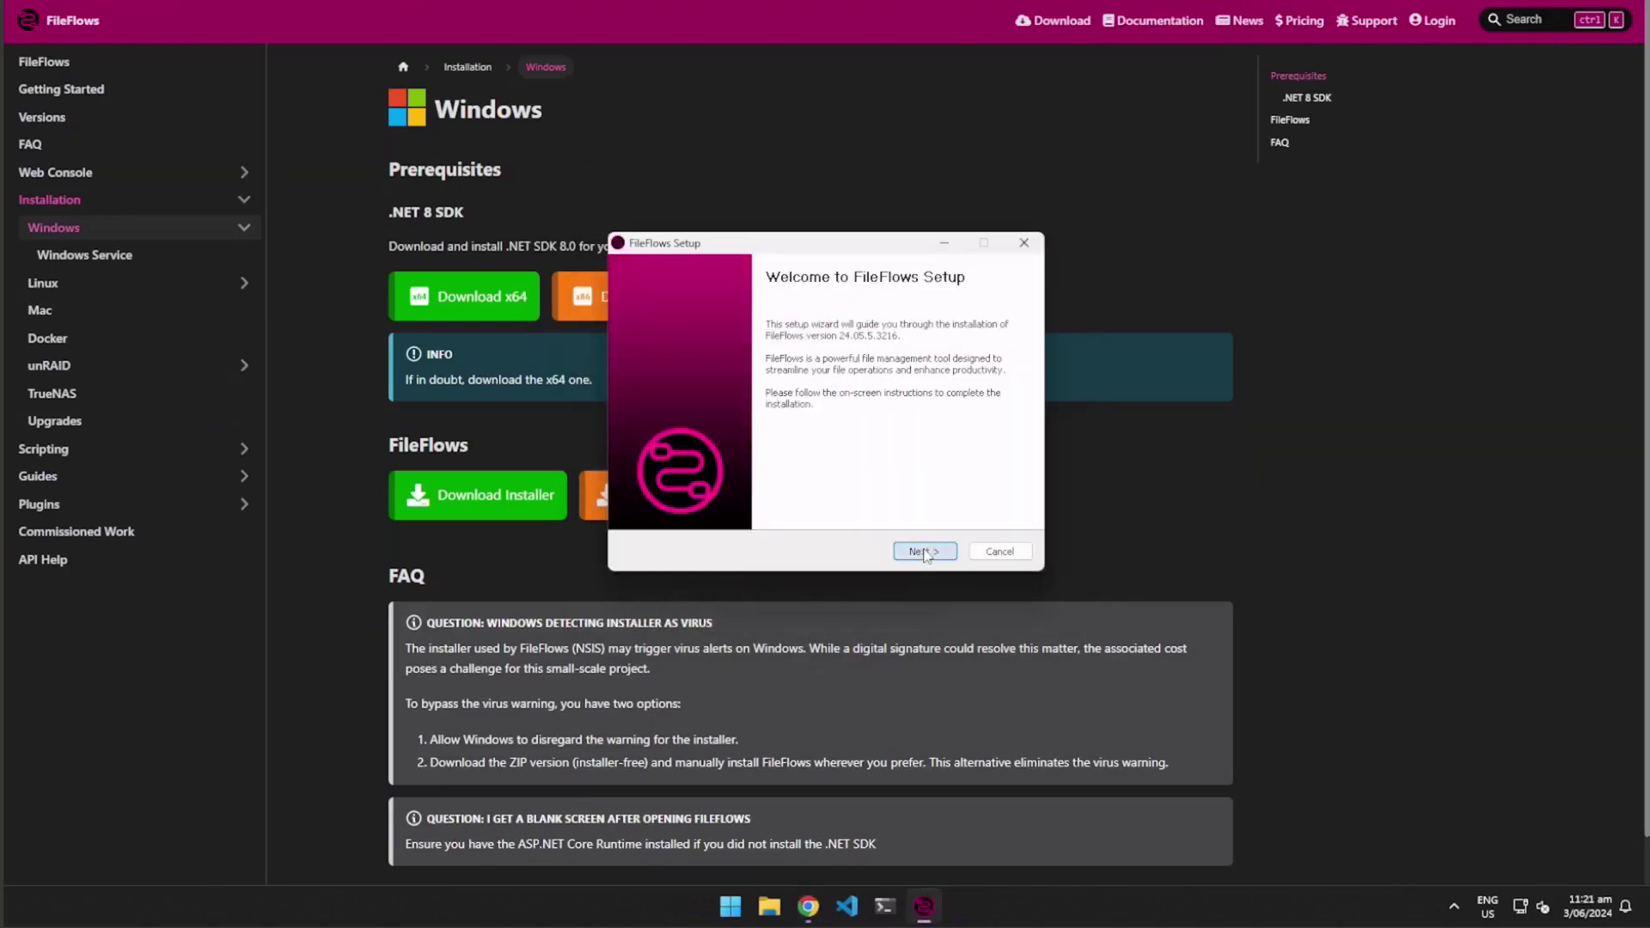
{"action": "left_click", "coordinate": [926, 551]}
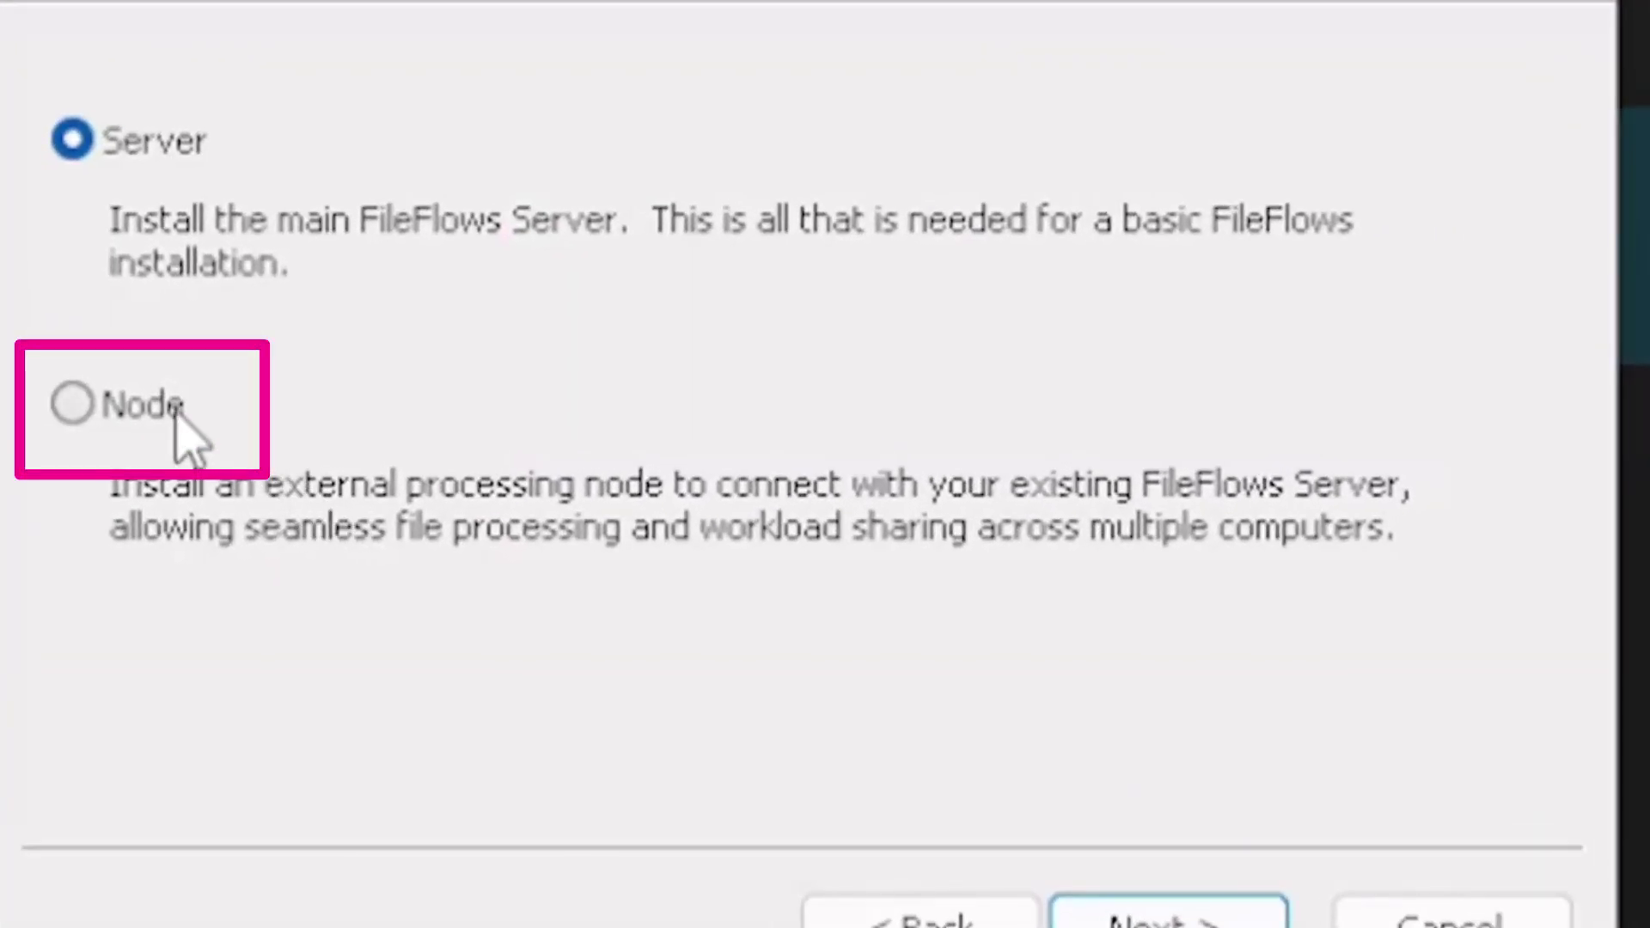
{"action": "left_click", "coordinate": [178, 410]}
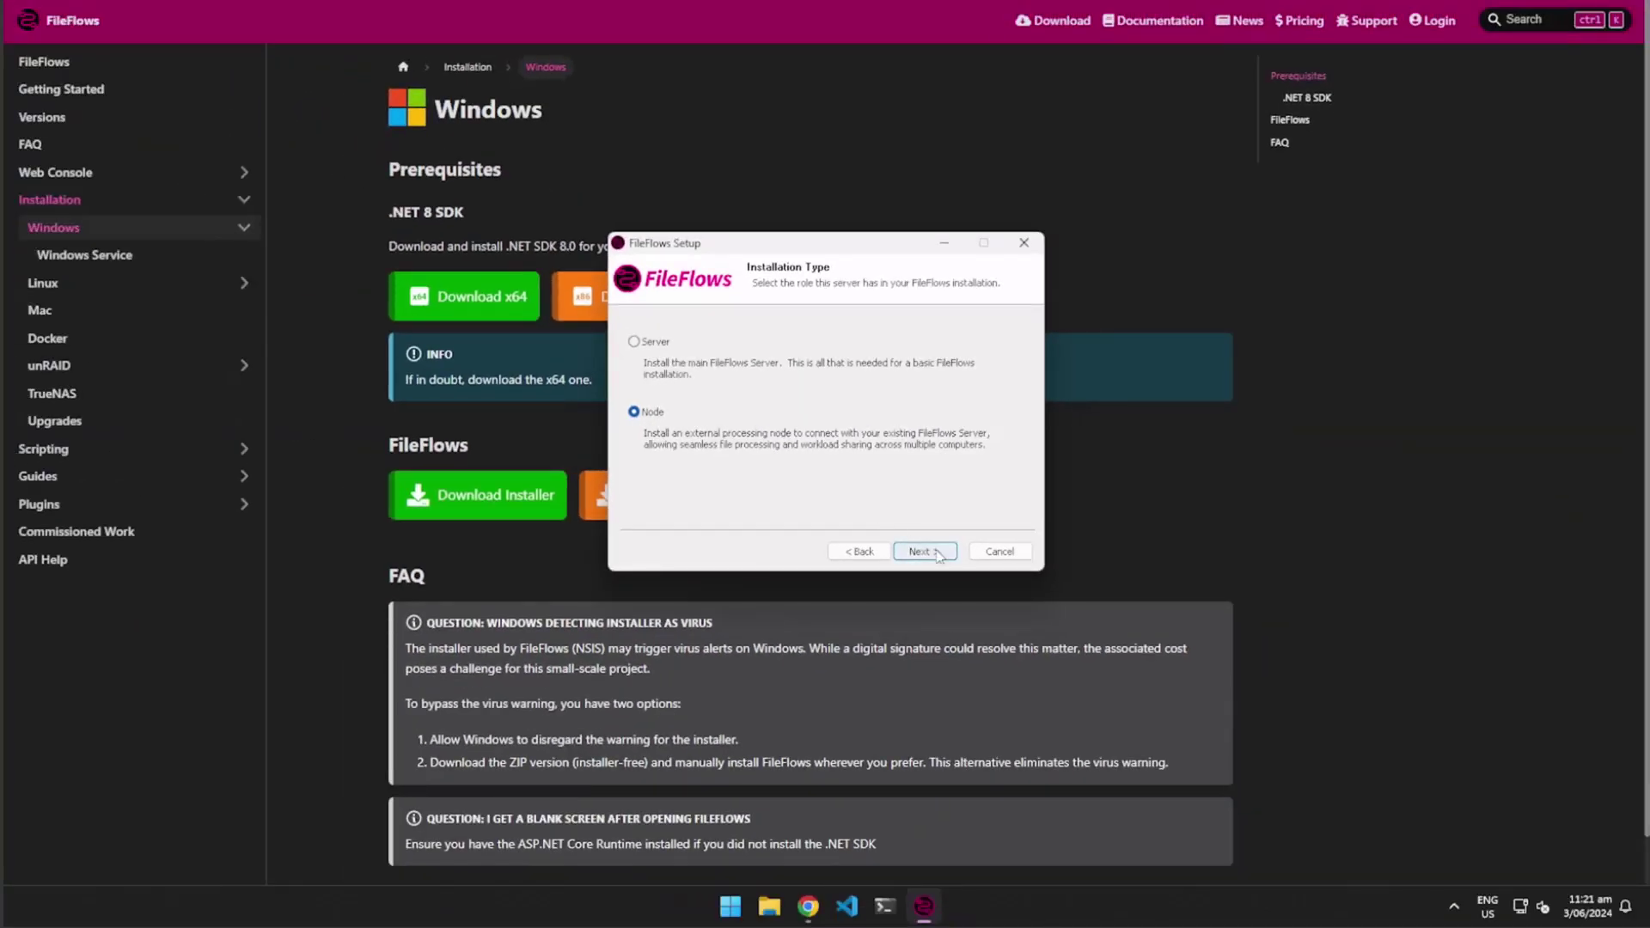
{"action": "left_click", "coordinate": [937, 553]}
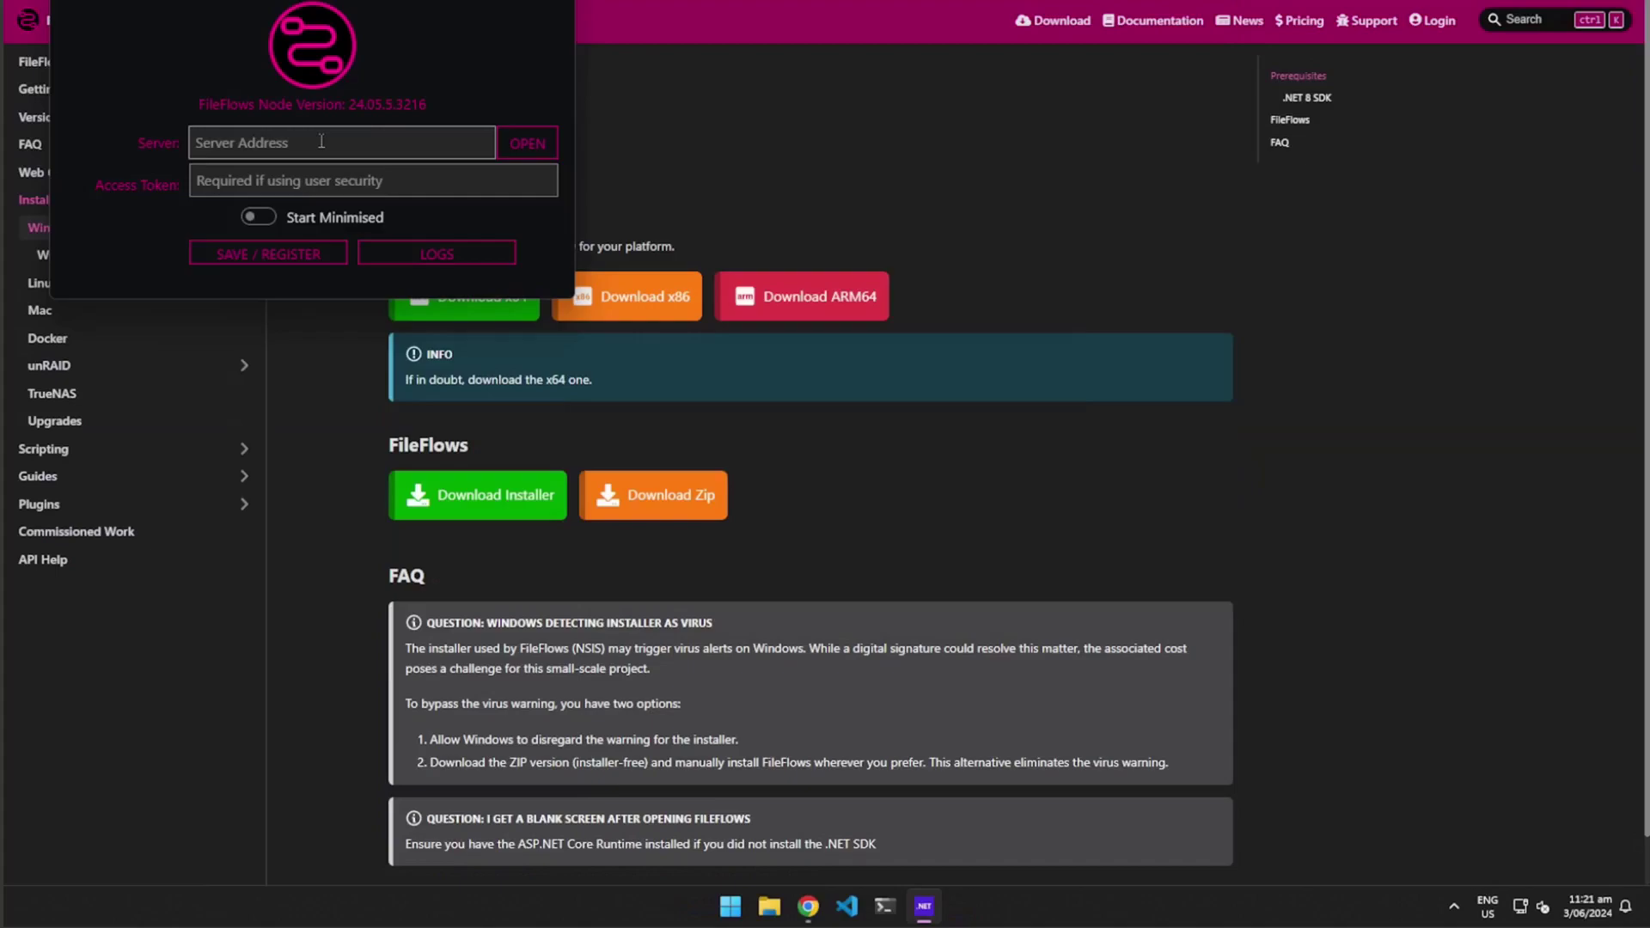
Register the node with the server at 192.168.1.5:19200
{"action": "type", "text": "192.168.1.5:19200"}
{"action": "left_click", "coordinate": [267, 254]}
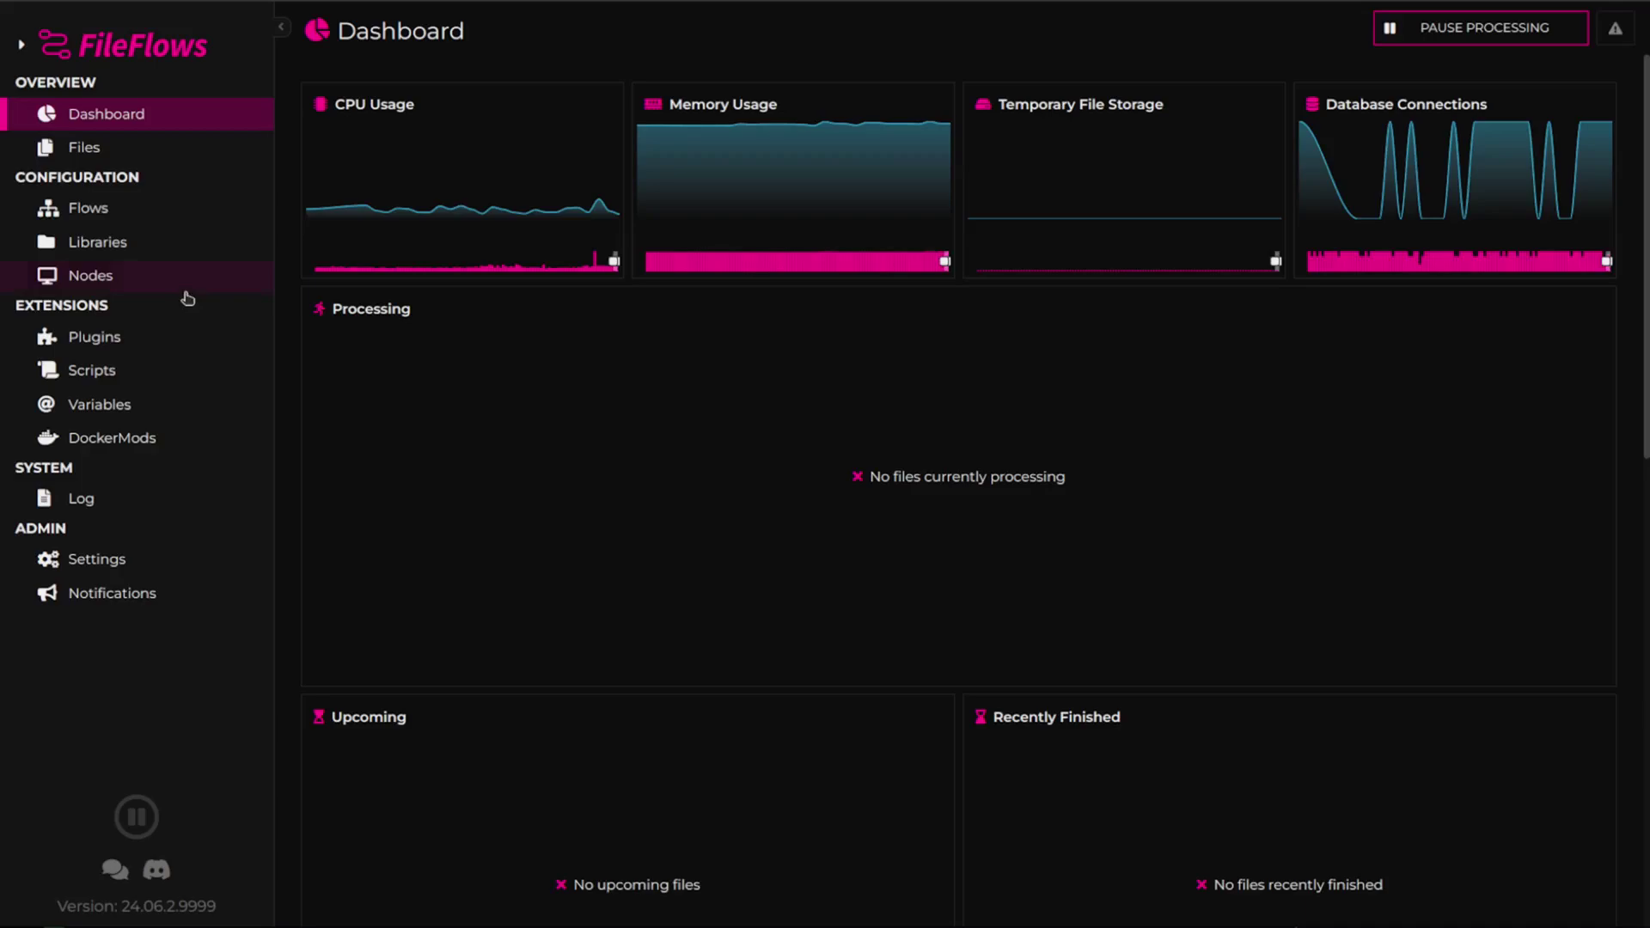
Edit Windows-Node from the Nodes list, changing Priority from 0 to 50 and enabling it
{"action": "left_click", "coordinate": [163, 274]}
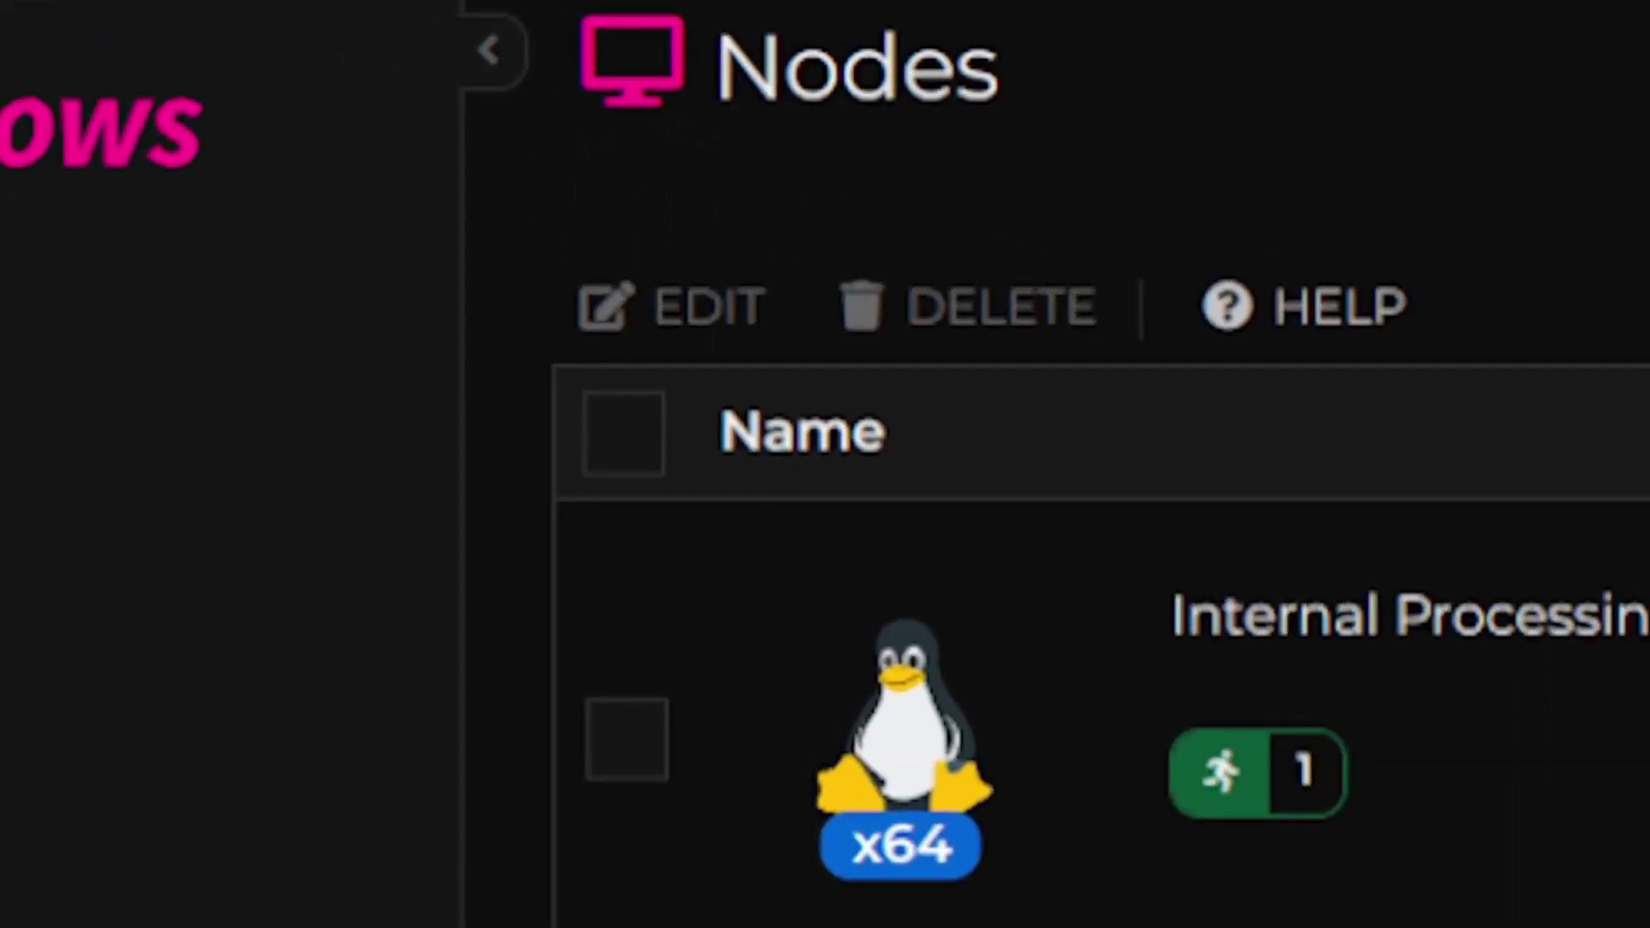
{"action": "left_click", "coordinate": [623, 434]}
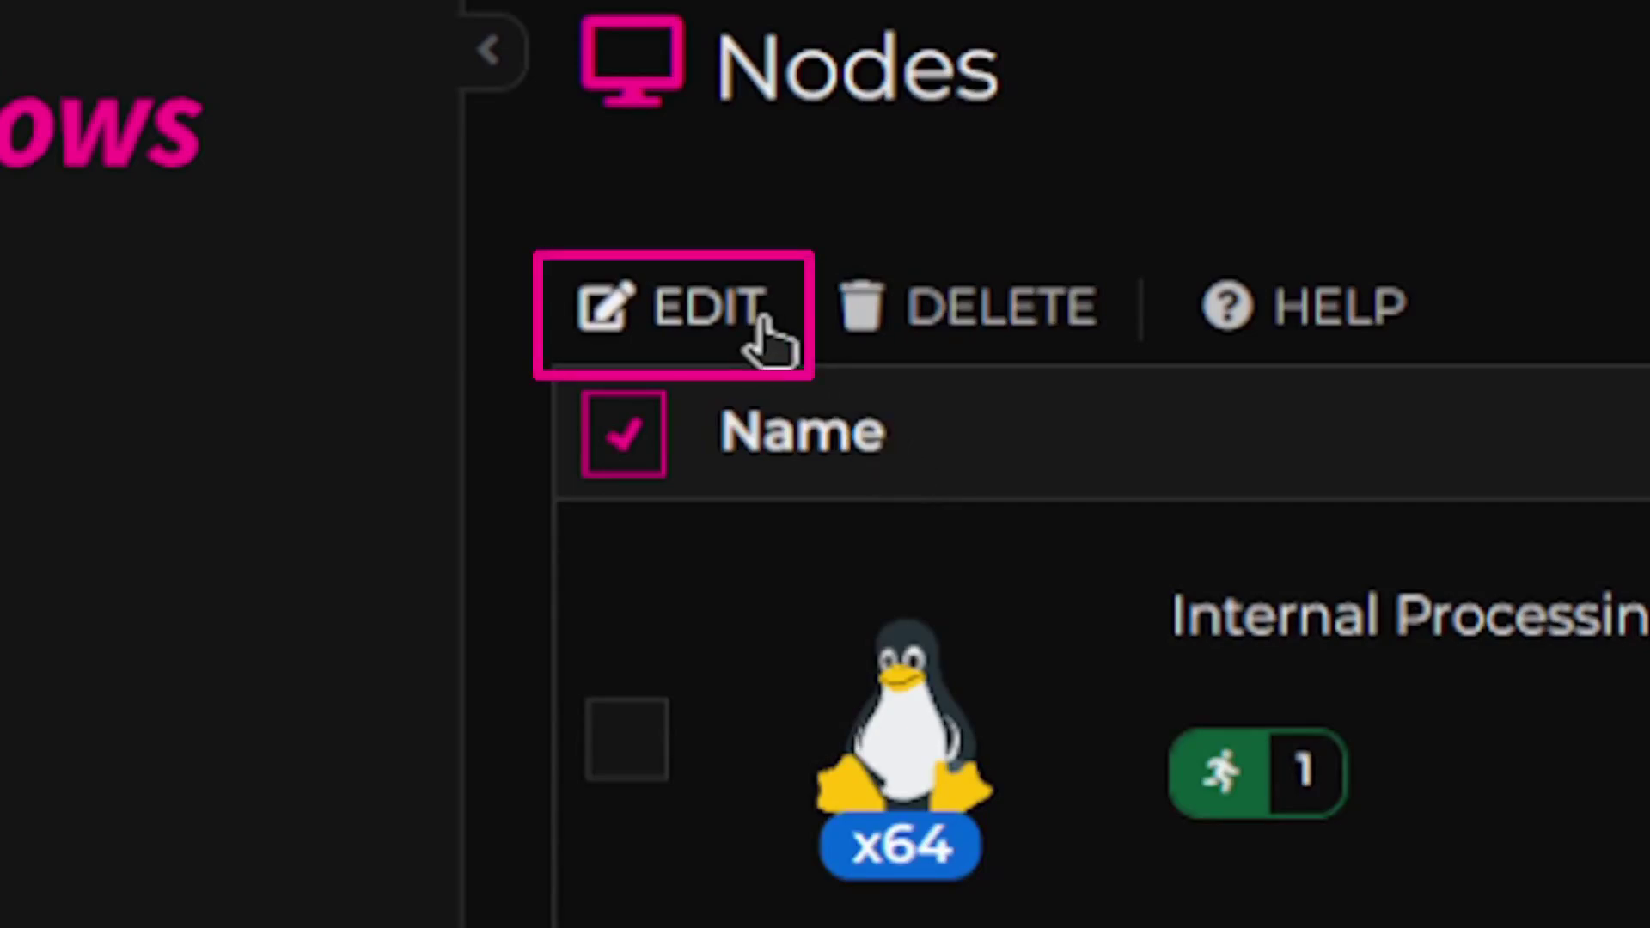
{"action": "left_click", "coordinate": [761, 323]}
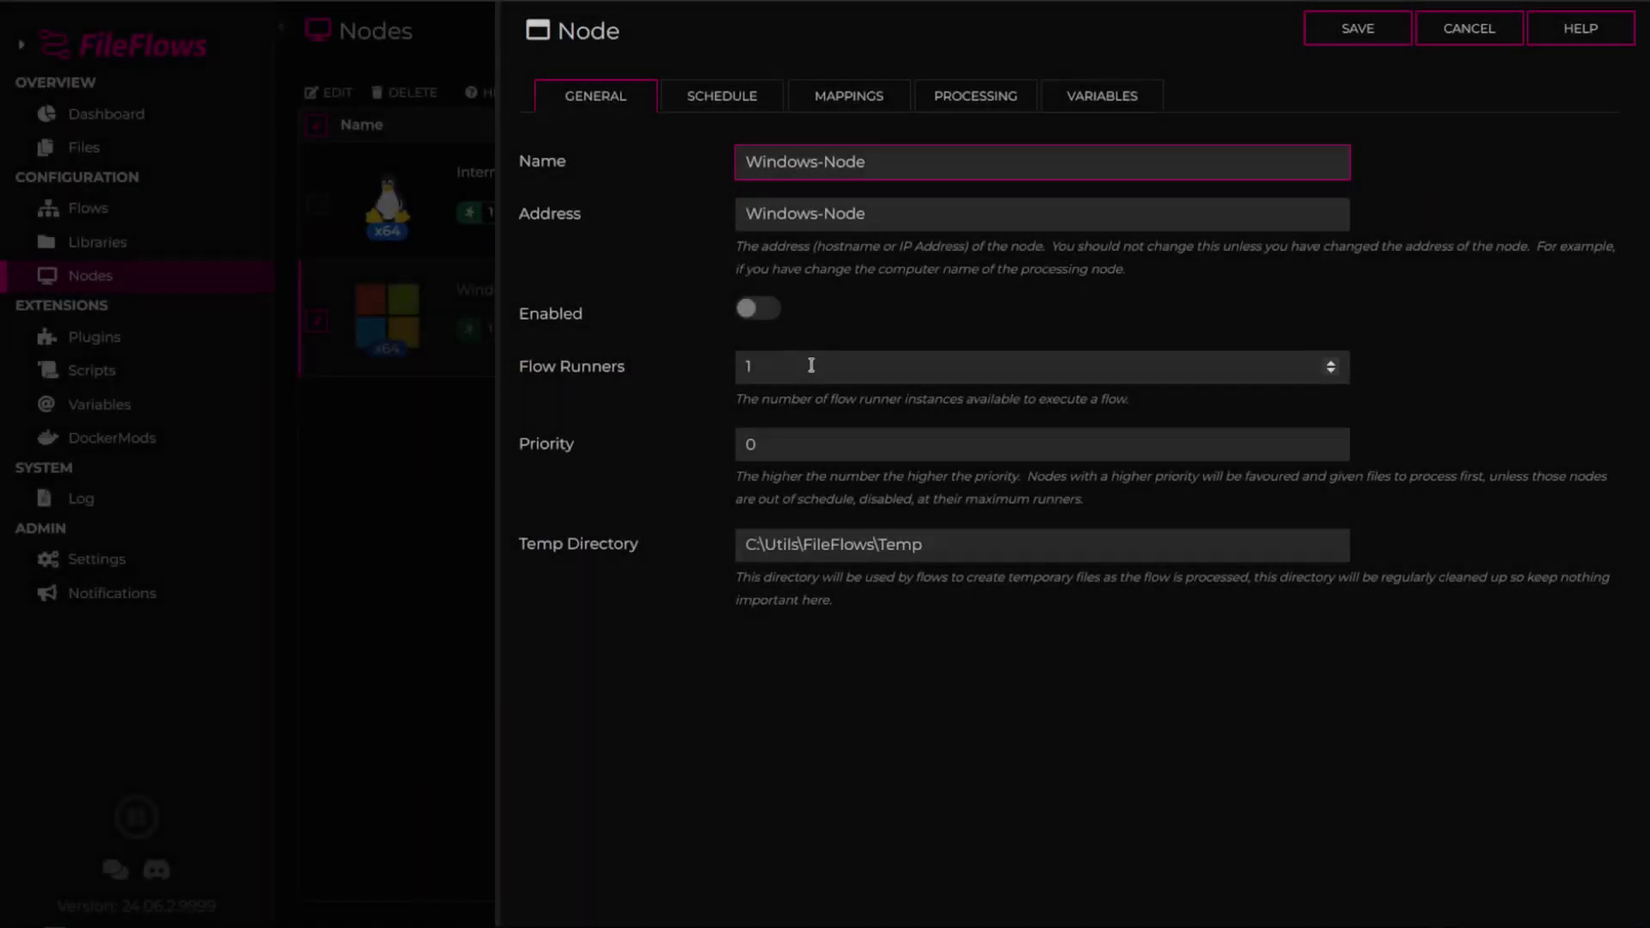
{"action": "left_click", "coordinate": [812, 367]}
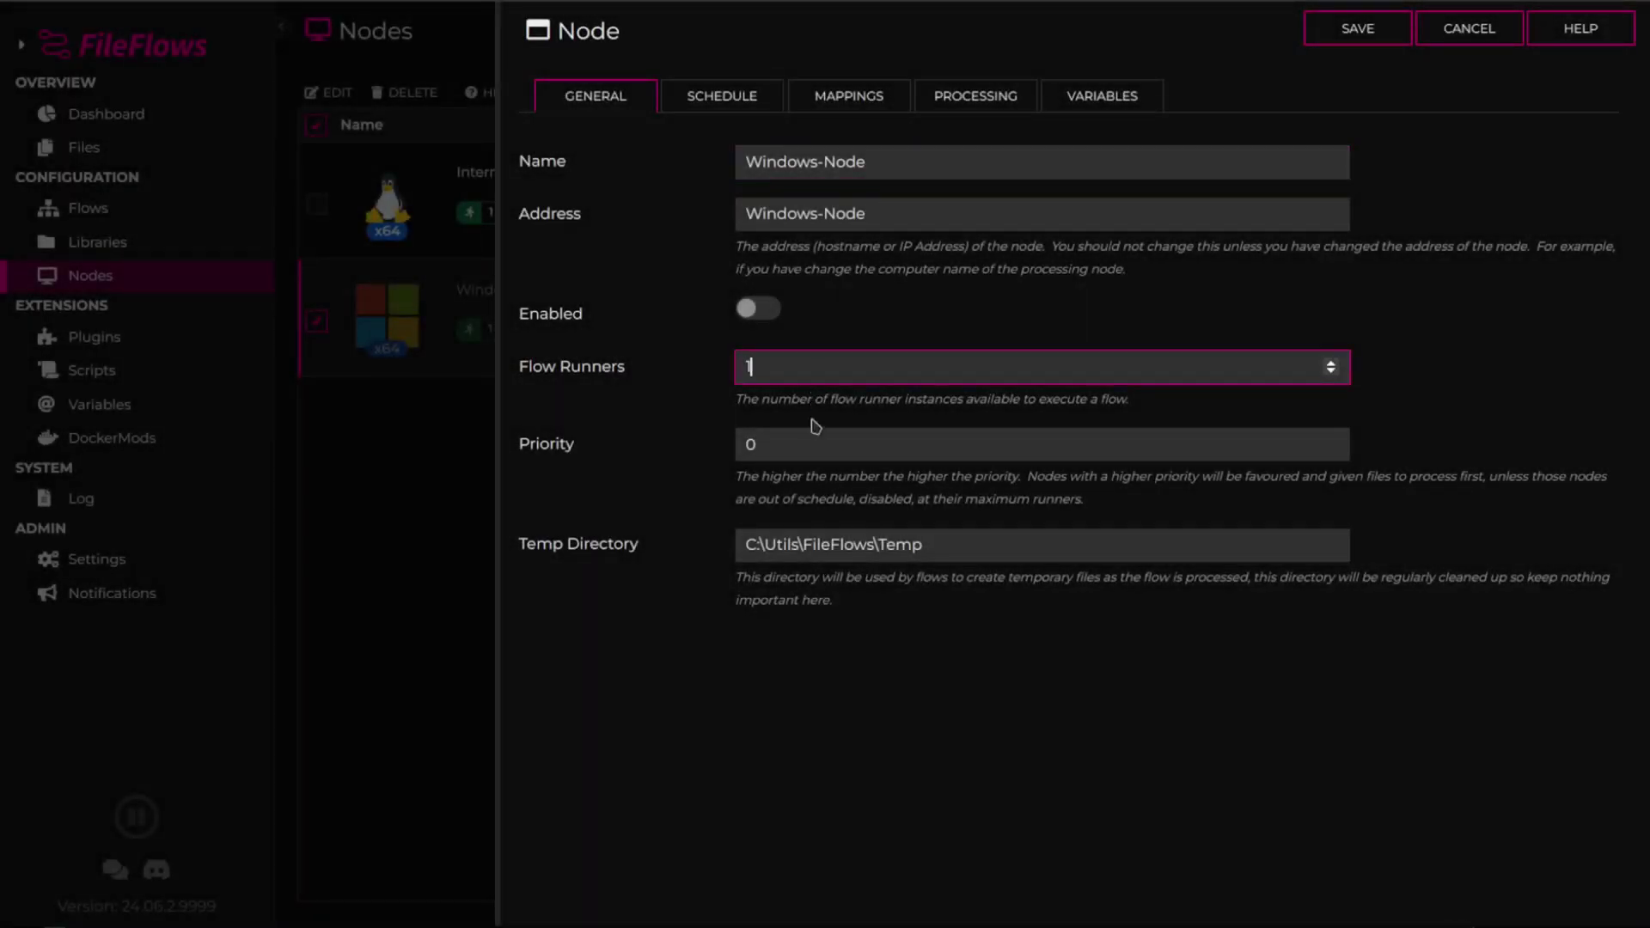
{"action": "left_click", "coordinate": [804, 446]}
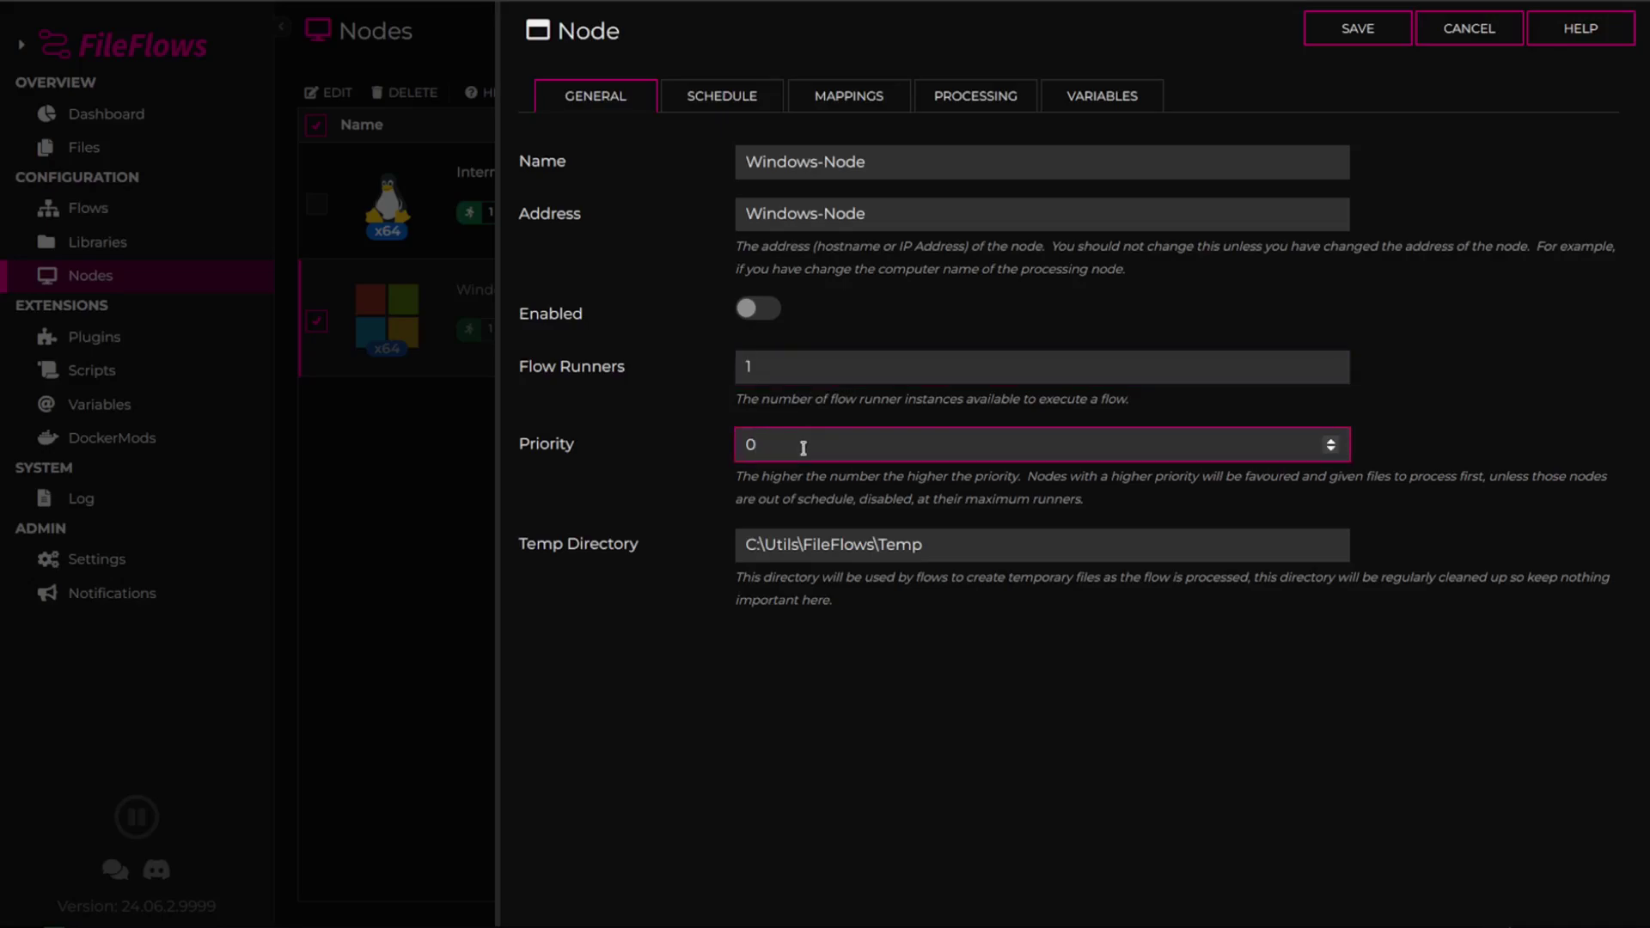
{"action": "key", "text": "BackSpace"}
{"action": "type", "text": "50"}
{"action": "left_click", "coordinate": [763, 312]}
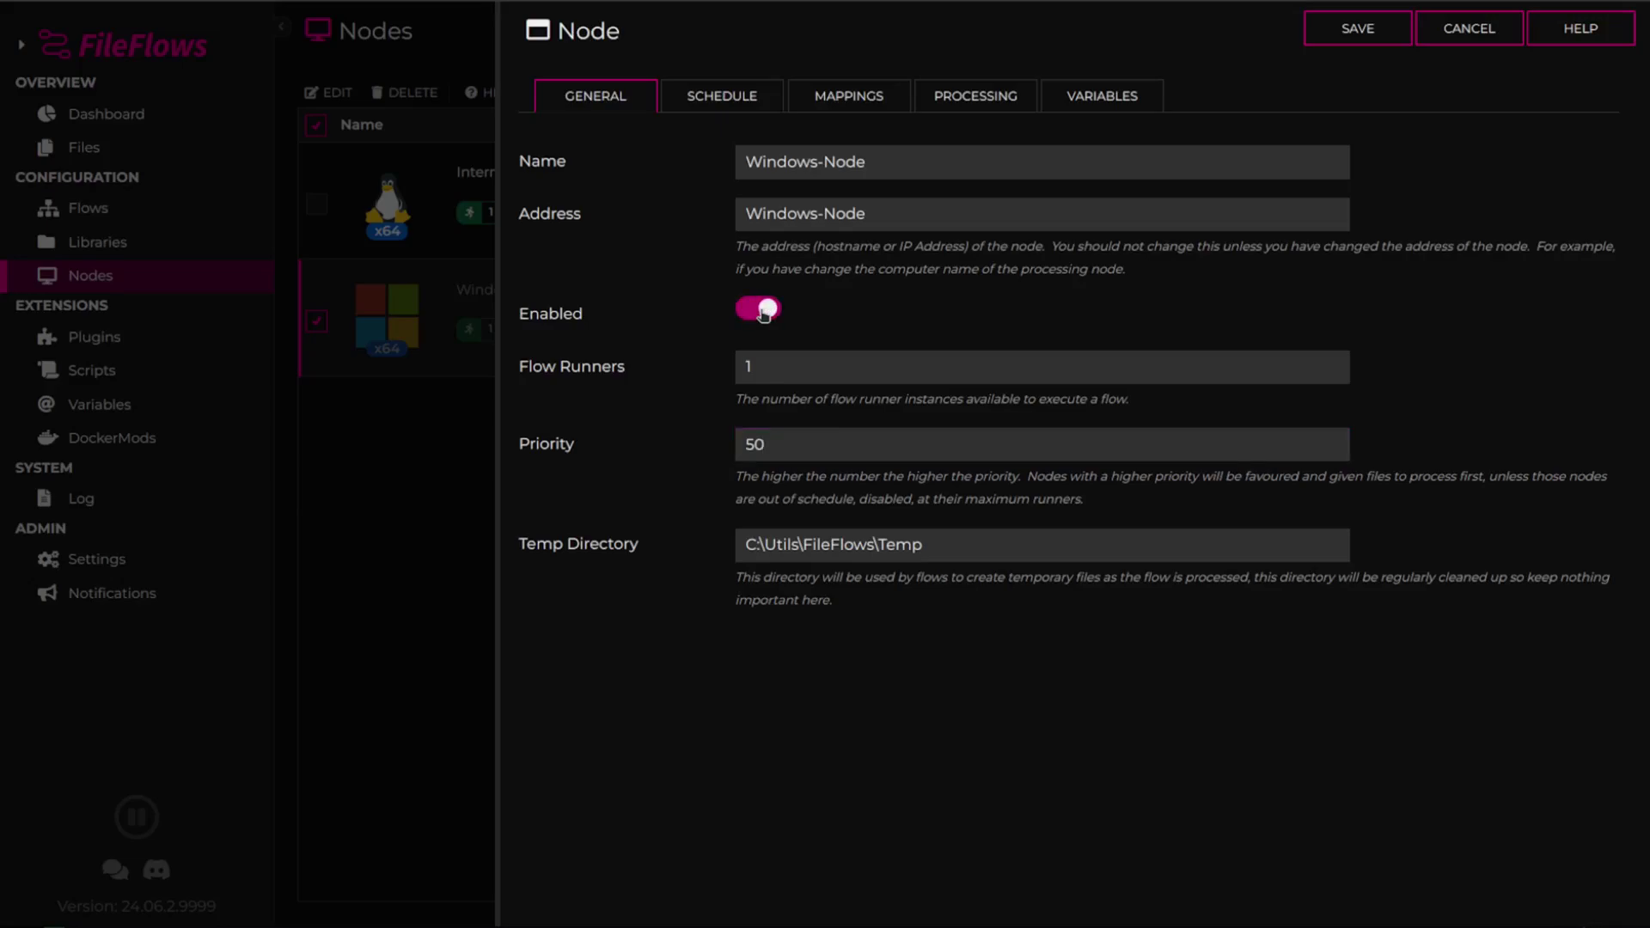
Block the midnight-to-3am hour cells for every day in the node's schedule
{"action": "left_click", "coordinate": [724, 100]}
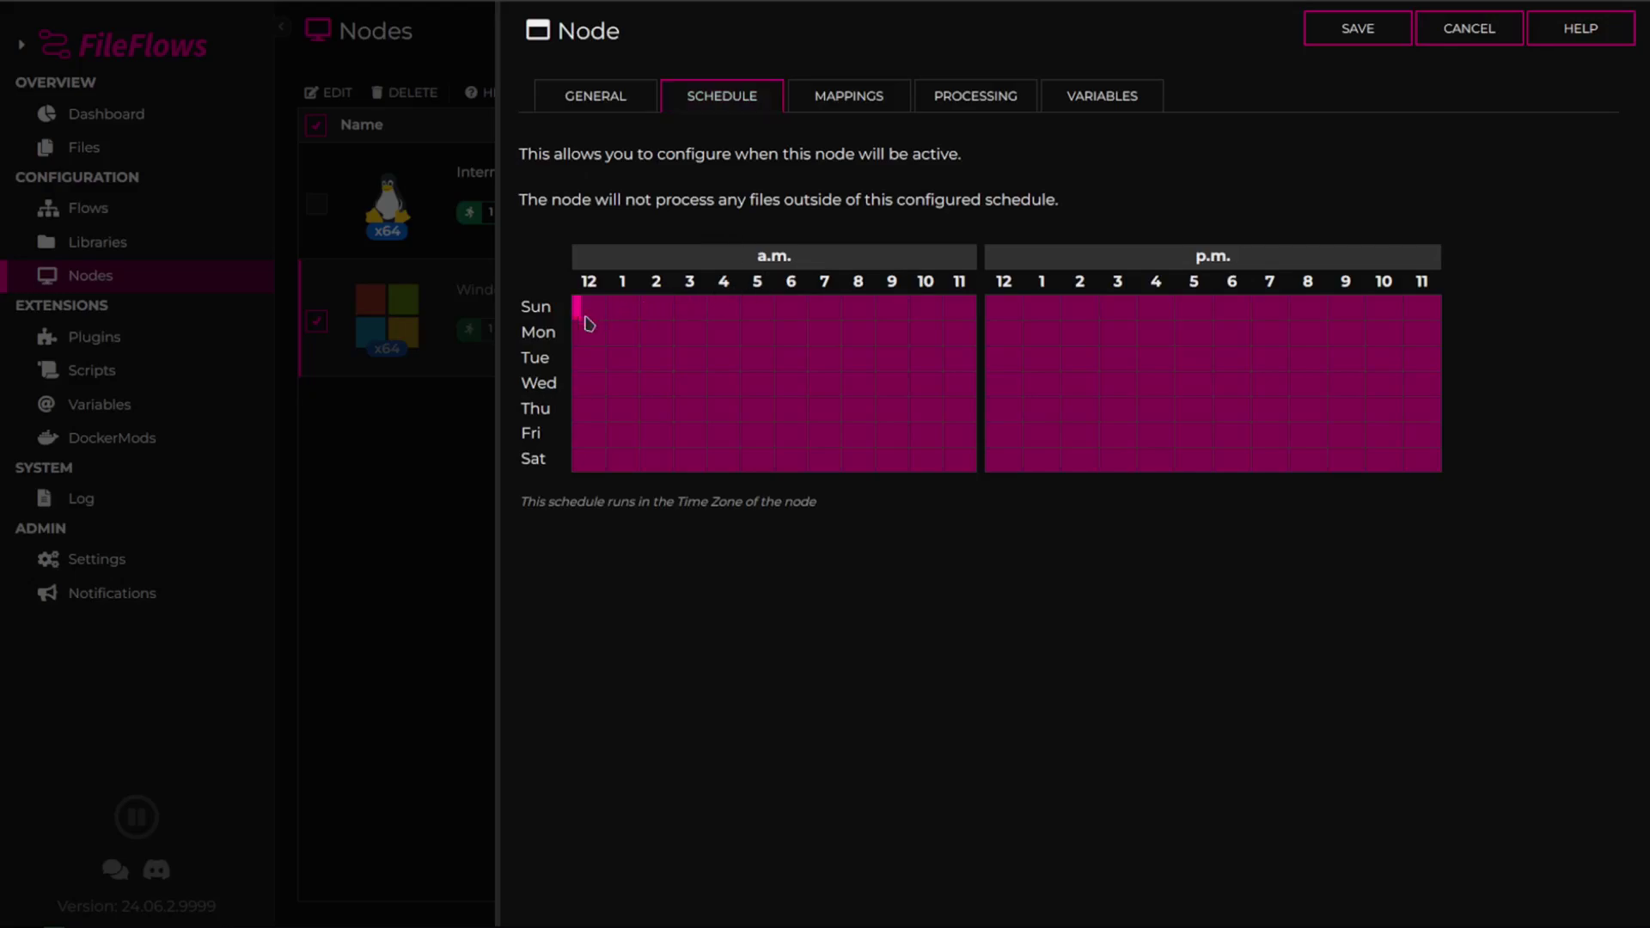
{"action": "left_click_drag", "start_coordinate": [585, 321], "coordinate": [704, 468]}
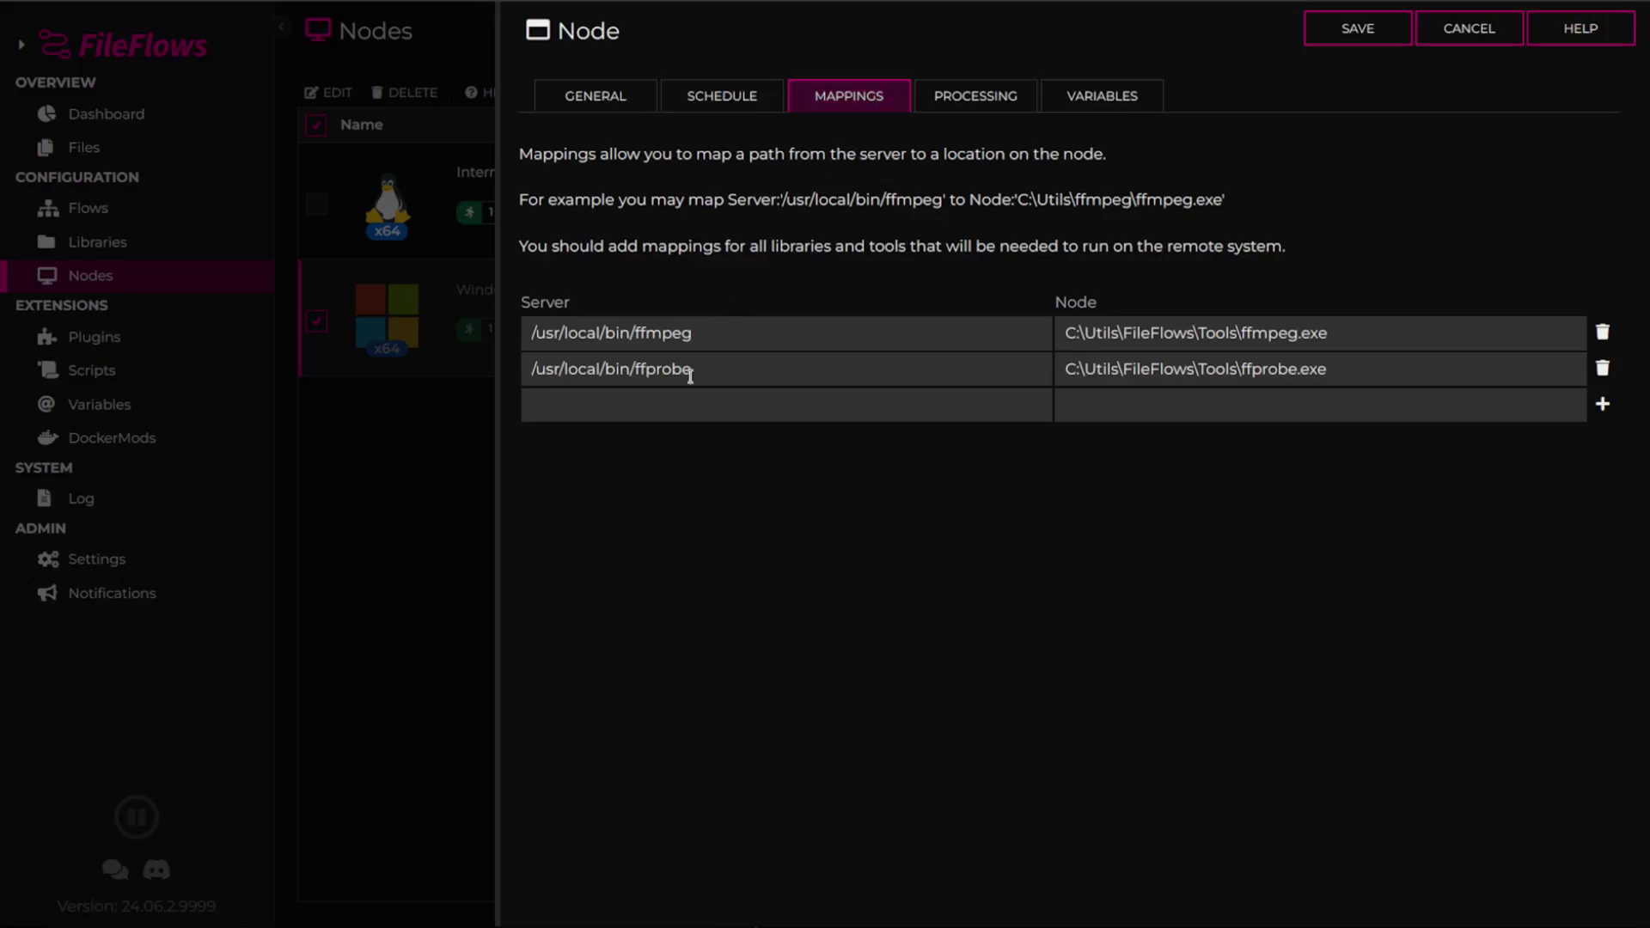
Add a path mapping from /media to \\tower\media
{"action": "left_click", "coordinate": [677, 403]}
{"action": "type", "text": "/"}
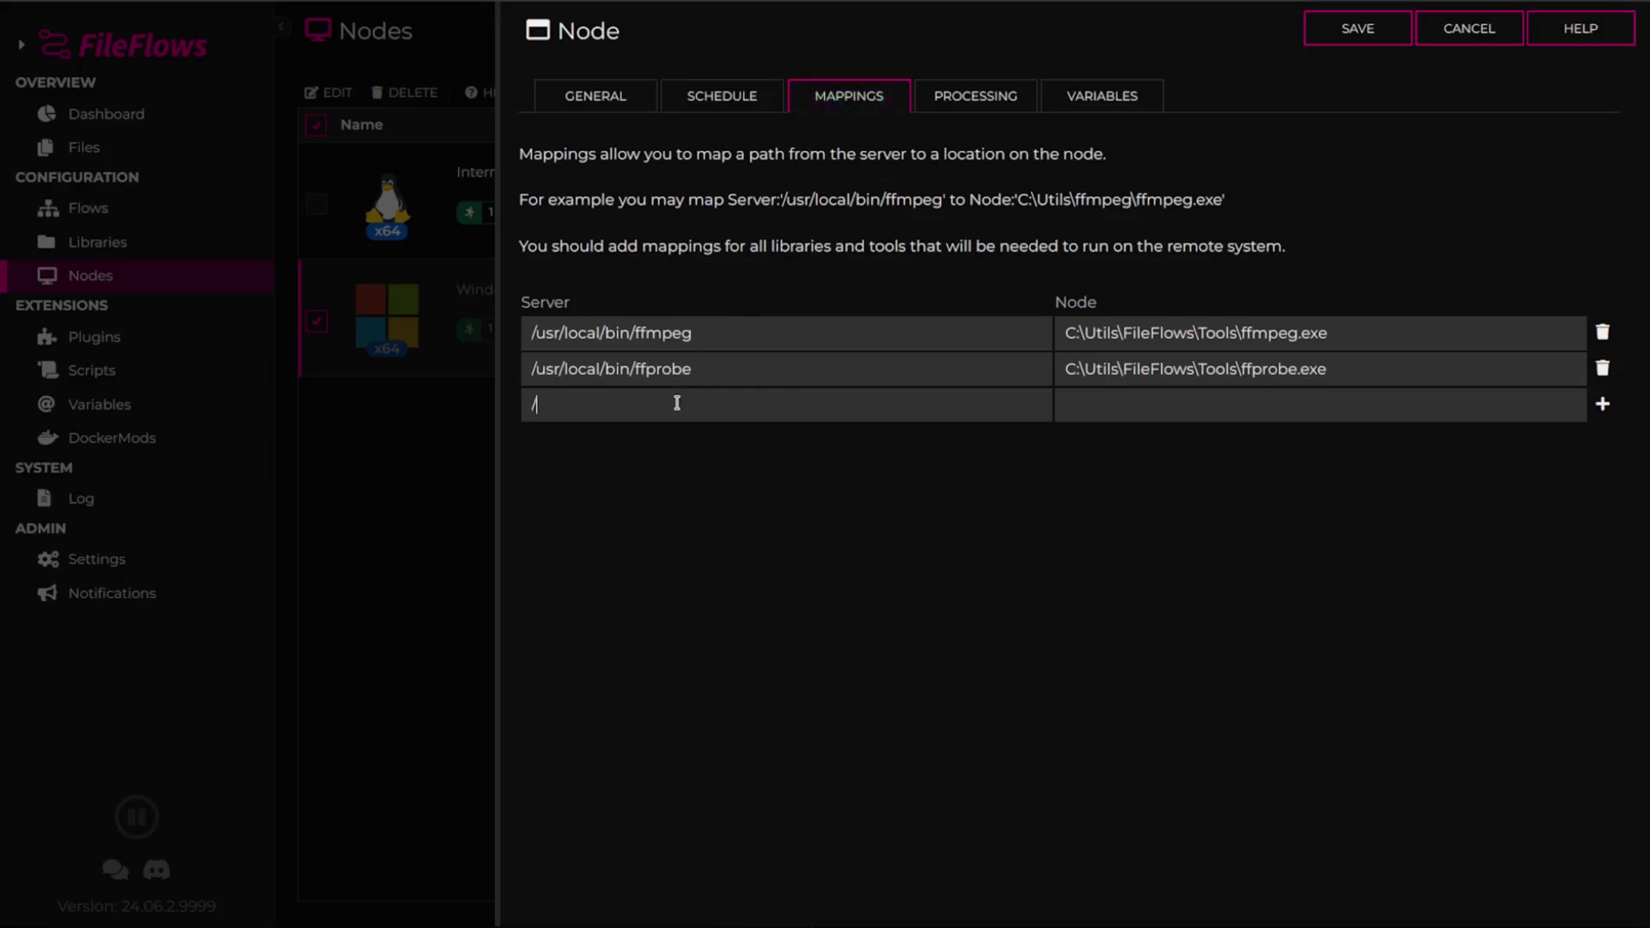
{"action": "type", "text": "media"}
{"action": "type", "text": "\\\\"}
{"action": "type", "text": "tower"}
{"action": "type", "text": "\\media"}
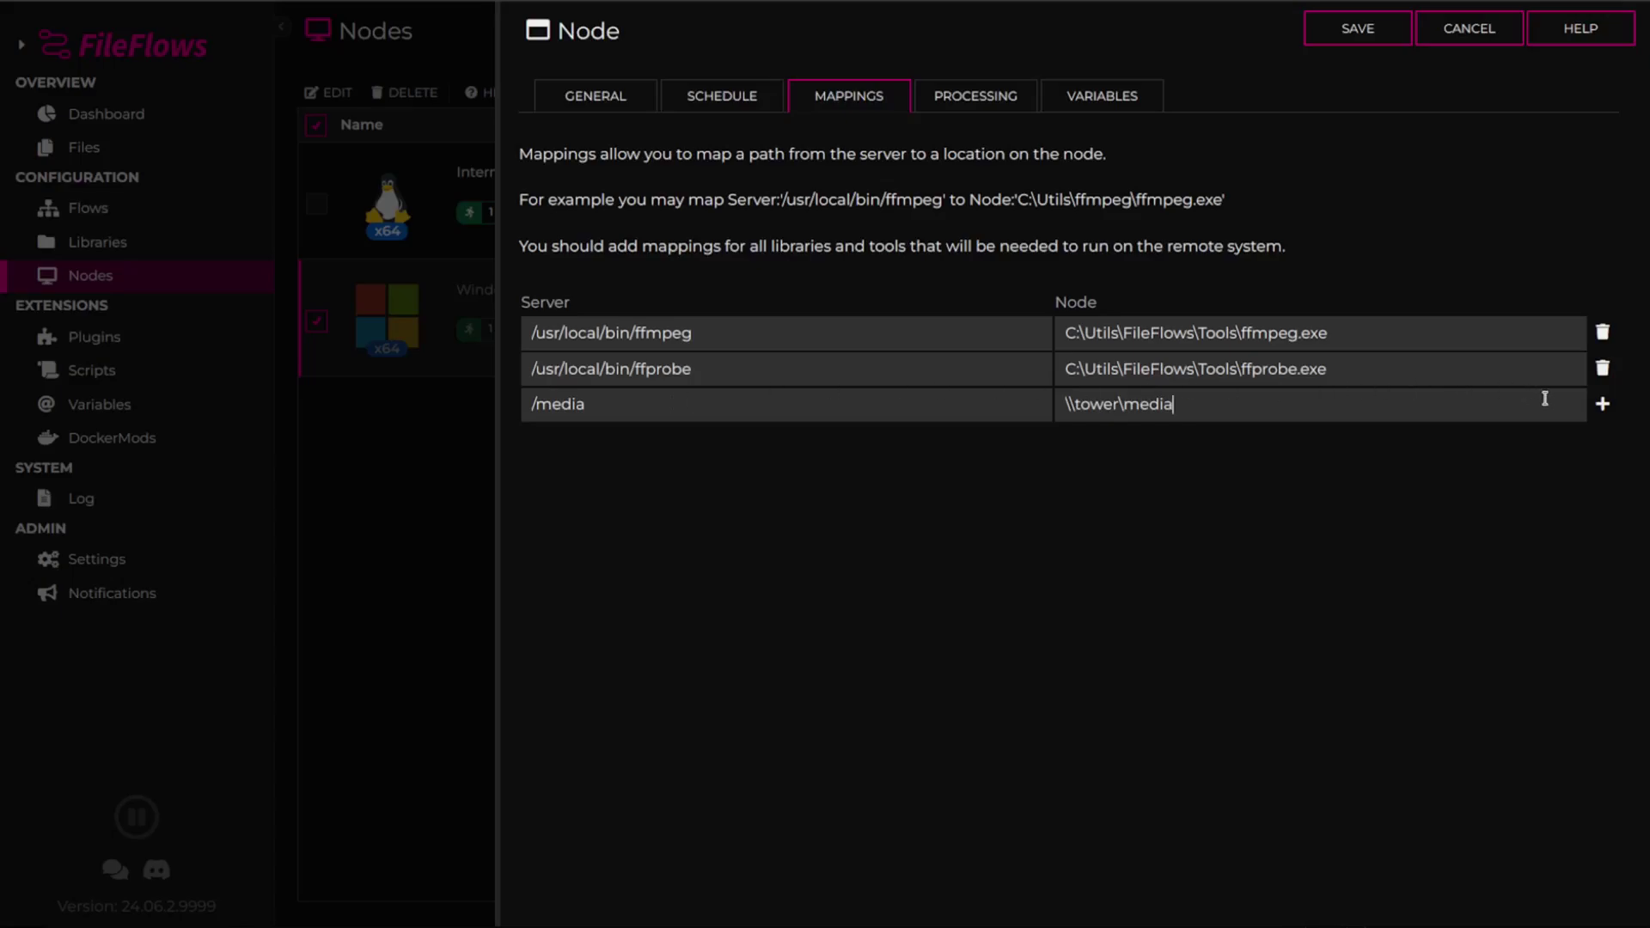
{"action": "left_click", "coordinate": [1603, 405]}
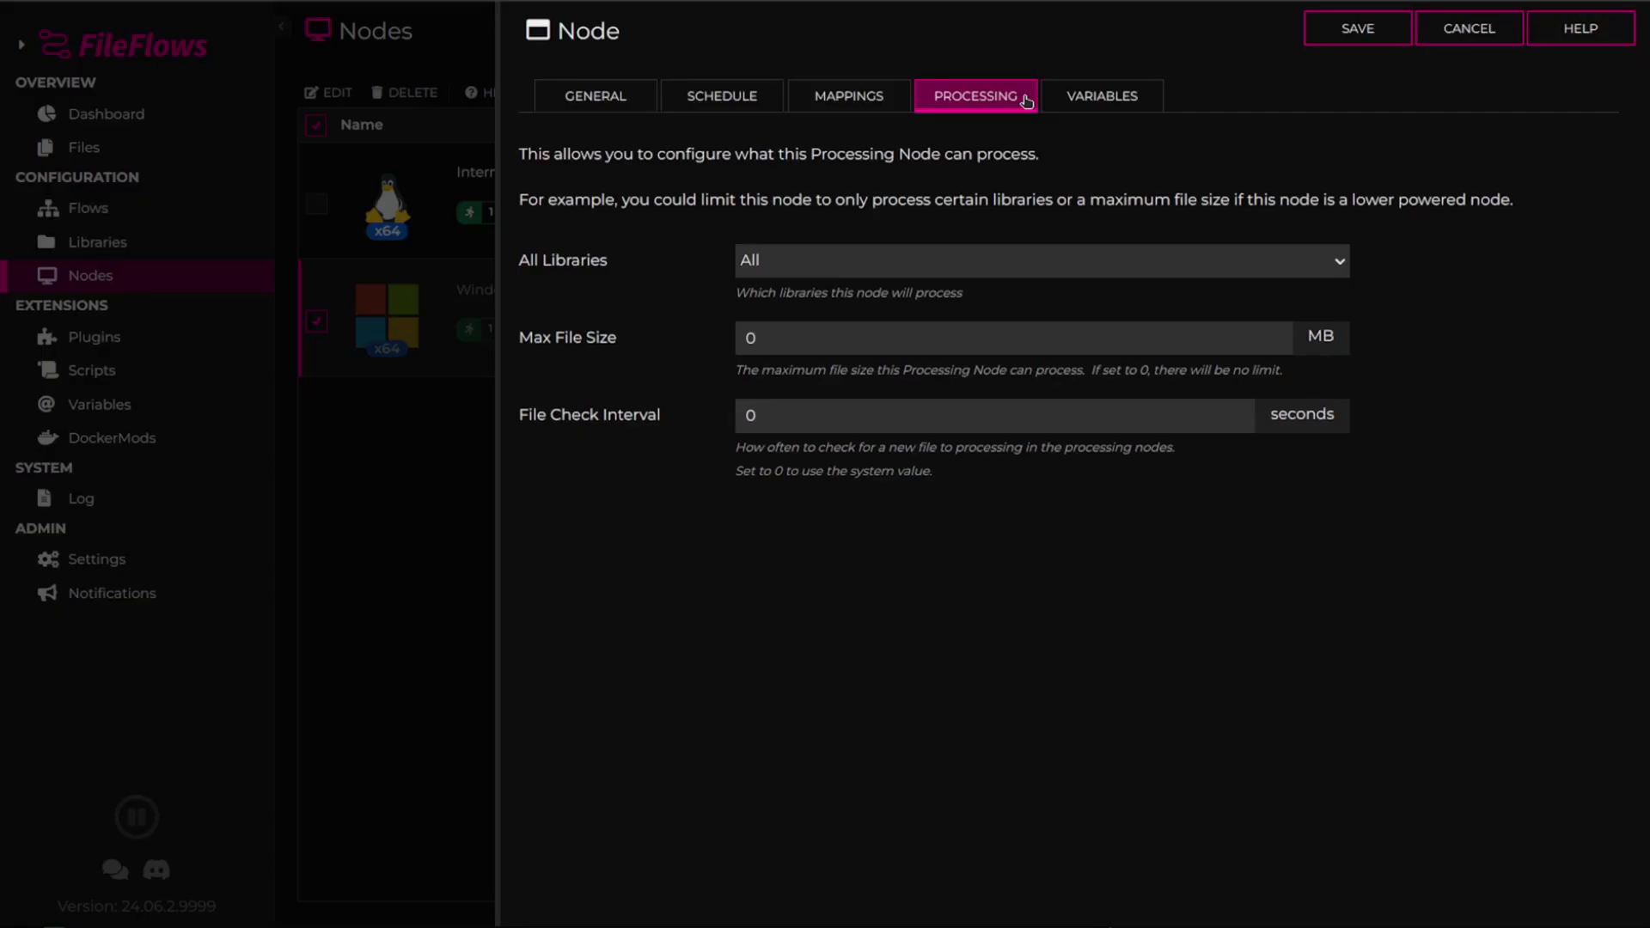
Set the library scope to Only and review Max File Size and File Check Interval
{"action": "left_click", "coordinate": [1017, 267]}
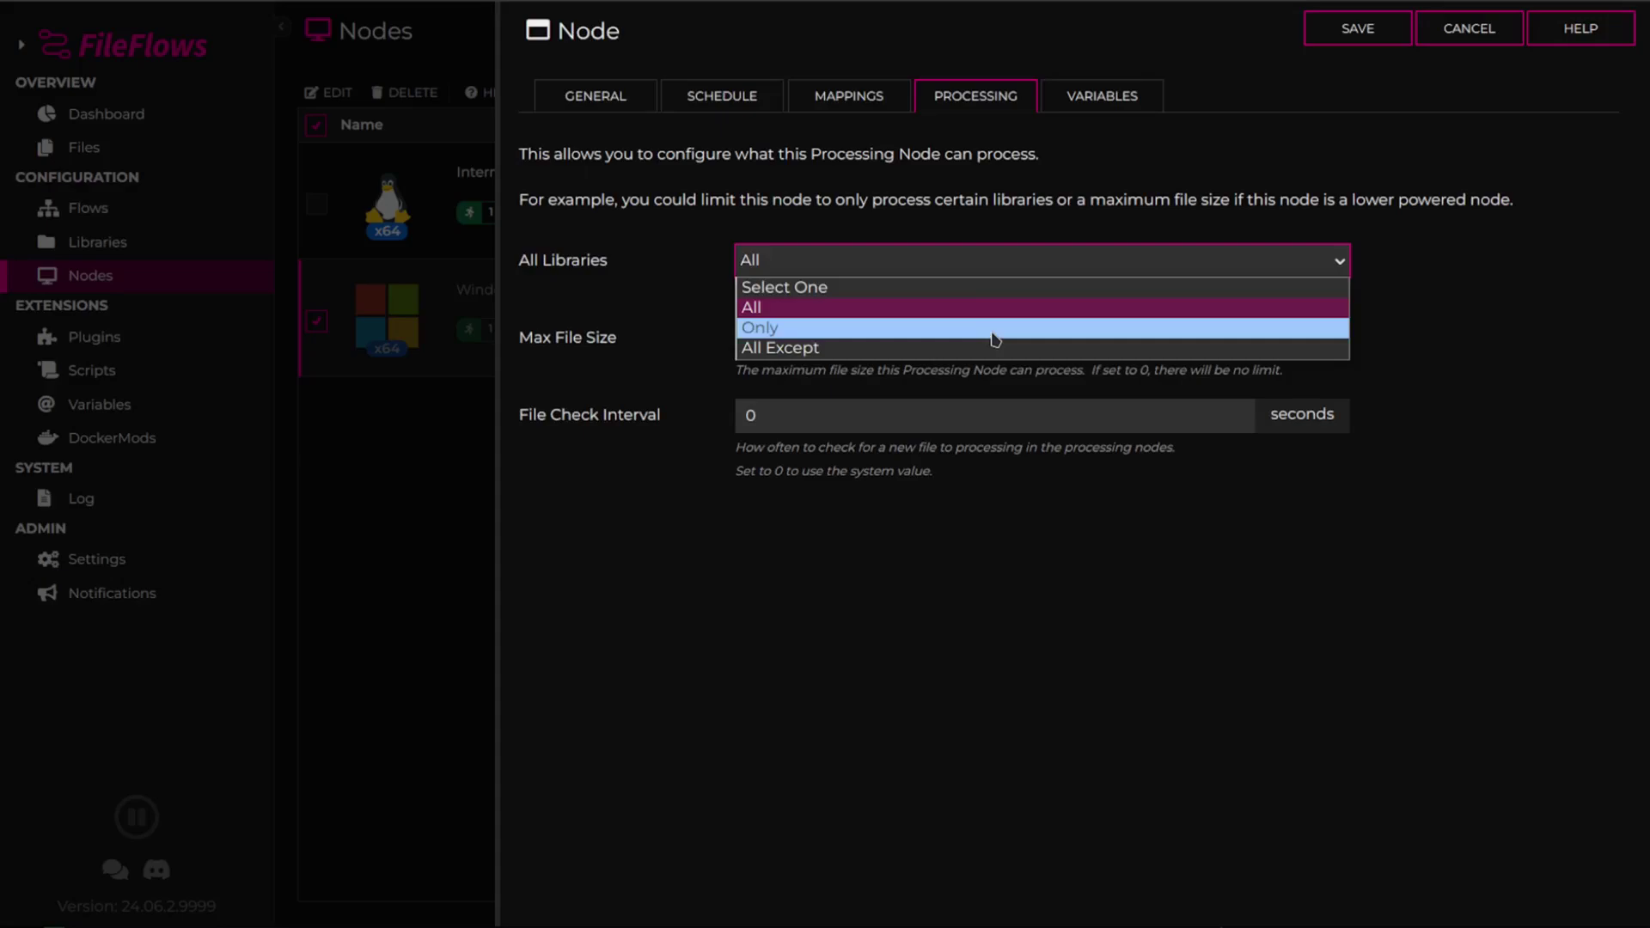
{"action": "left_click", "coordinate": [994, 348]}
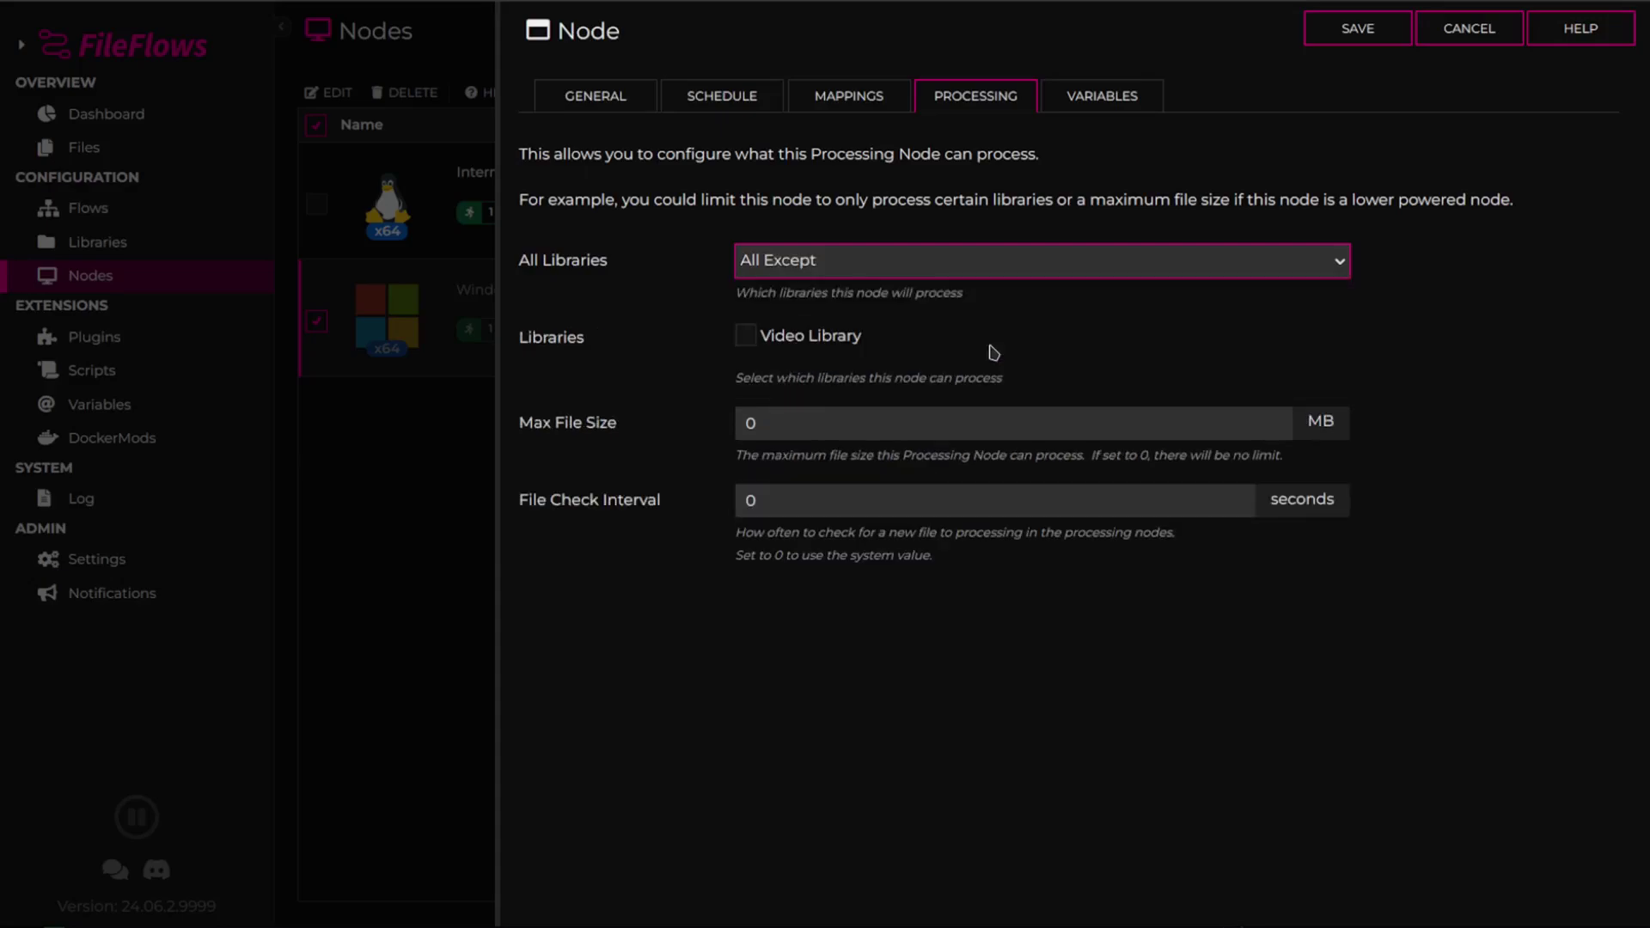
{"action": "left_click", "coordinate": [989, 272]}
{"action": "left_click", "coordinate": [982, 327]}
{"action": "left_click", "coordinate": [942, 418]}
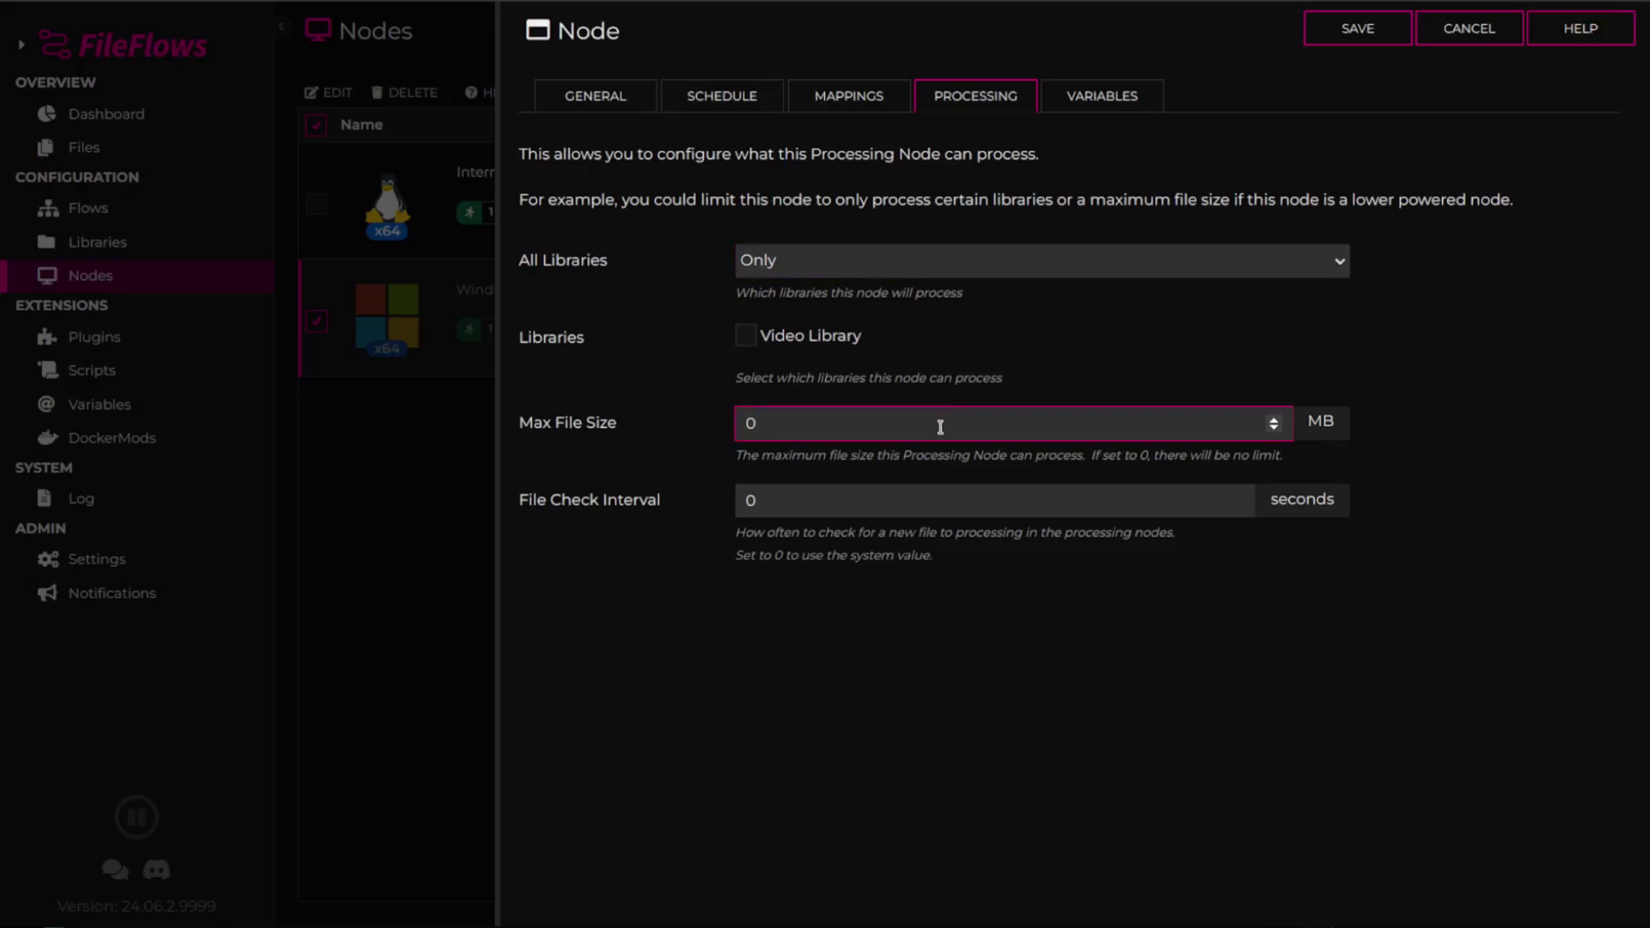
{"action": "left_click", "coordinate": [929, 488]}
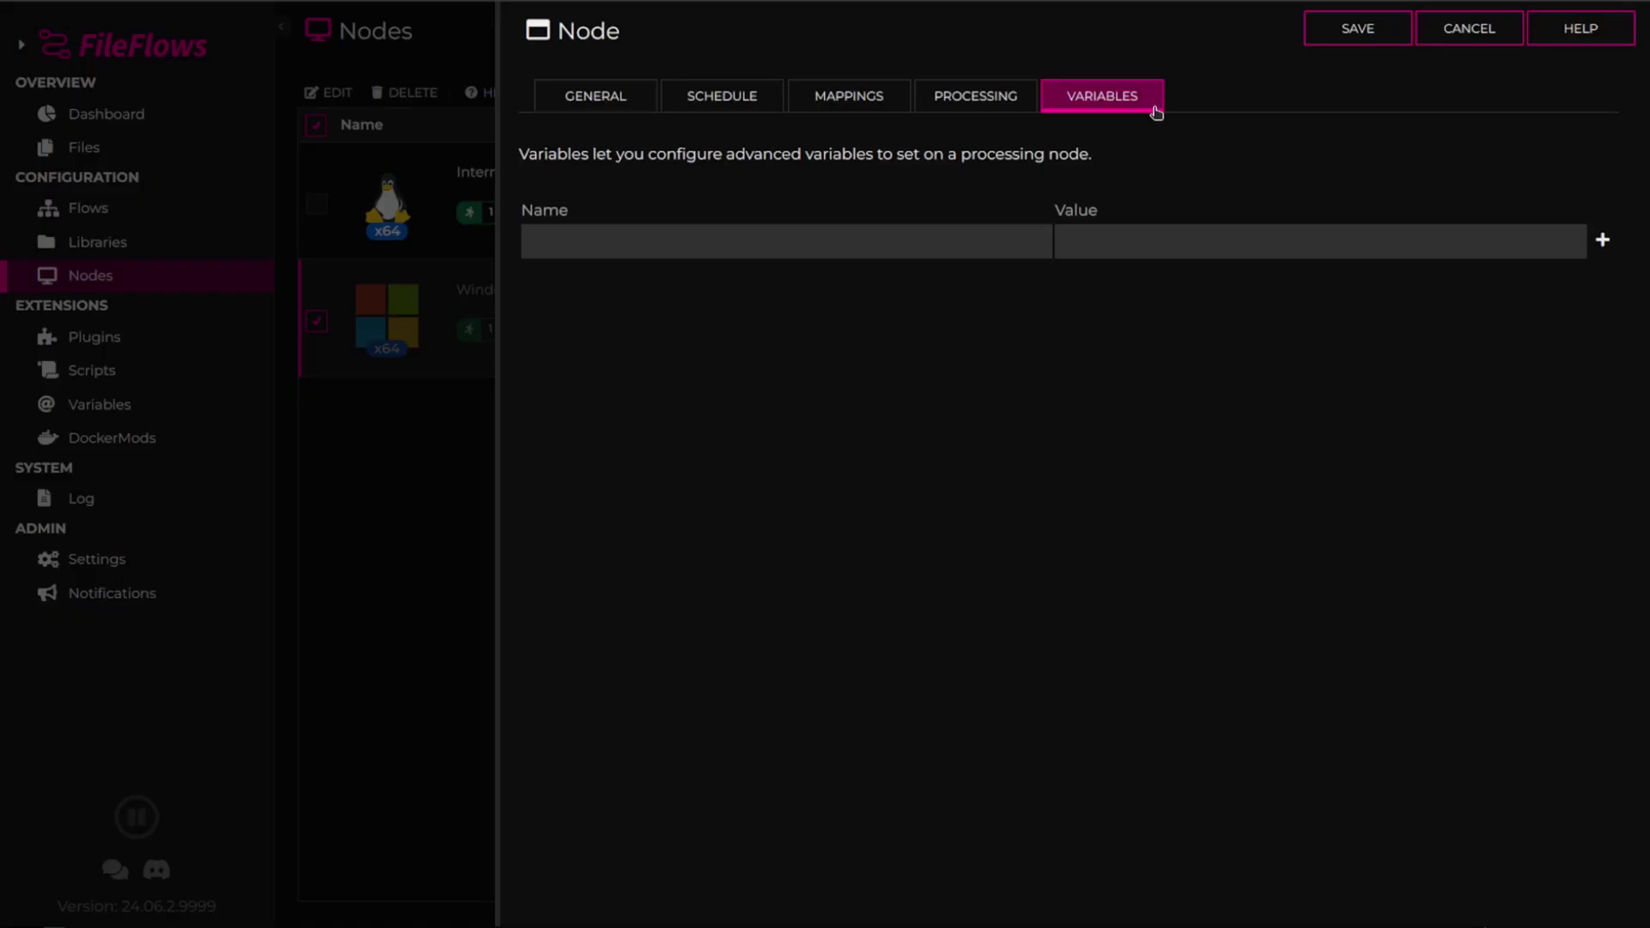
Add a node variable named NoNVIDIA with the value true
{"action": "left_click", "coordinate": [983, 243]}
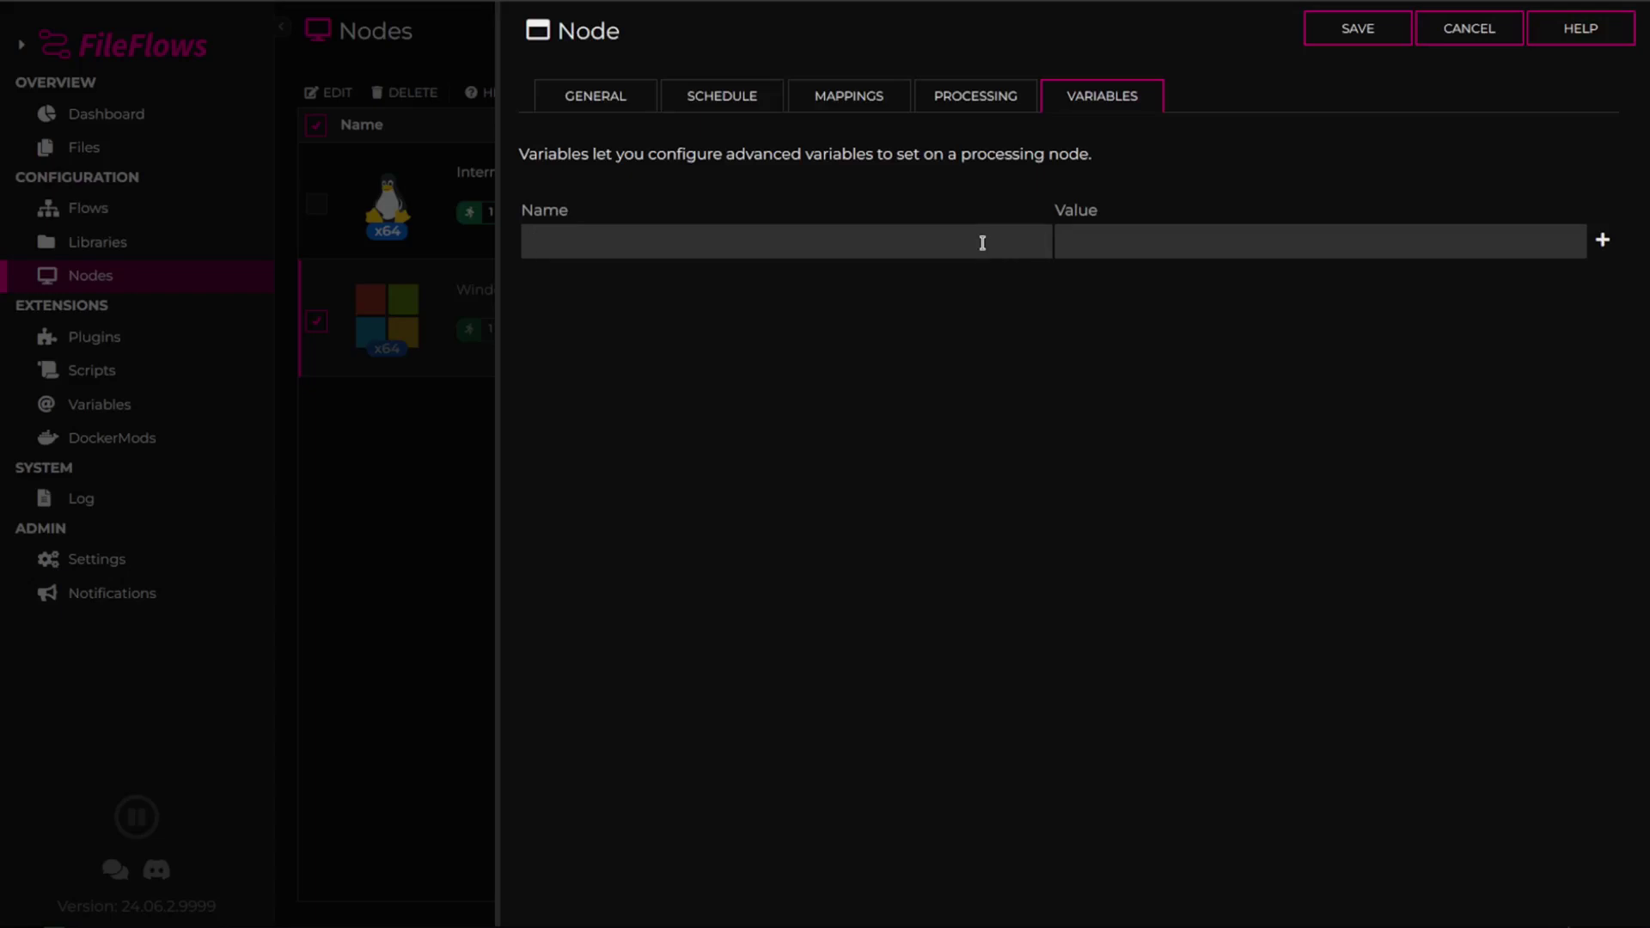
{"action": "type", "text": "NoNVIDIA"}
{"action": "type", "text": "true"}
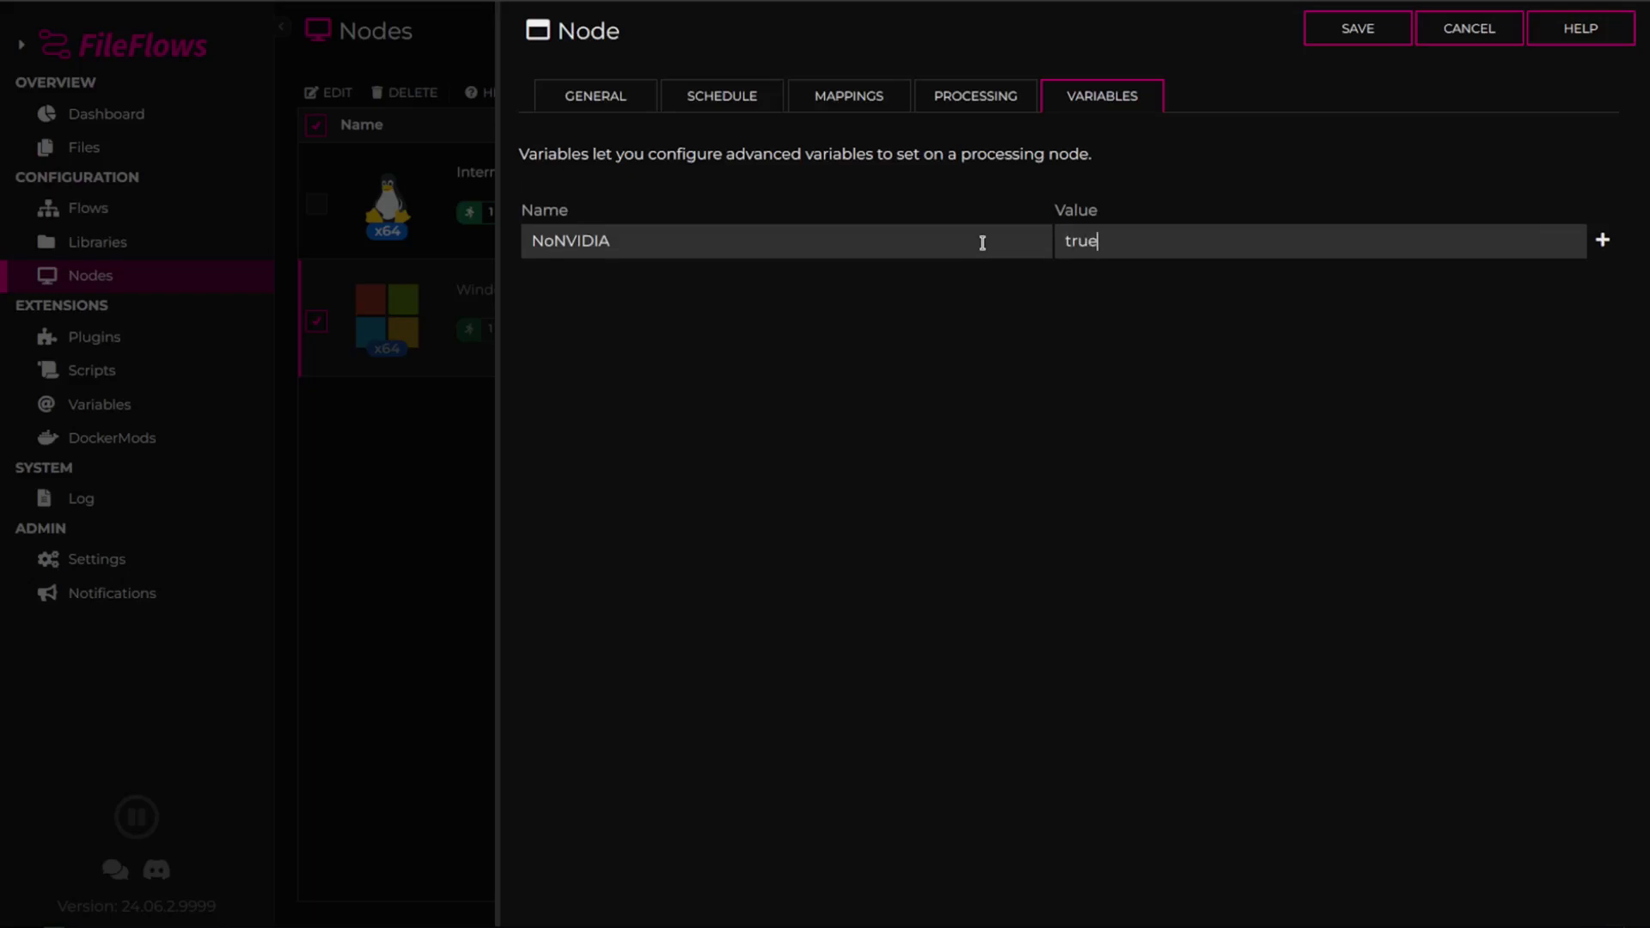